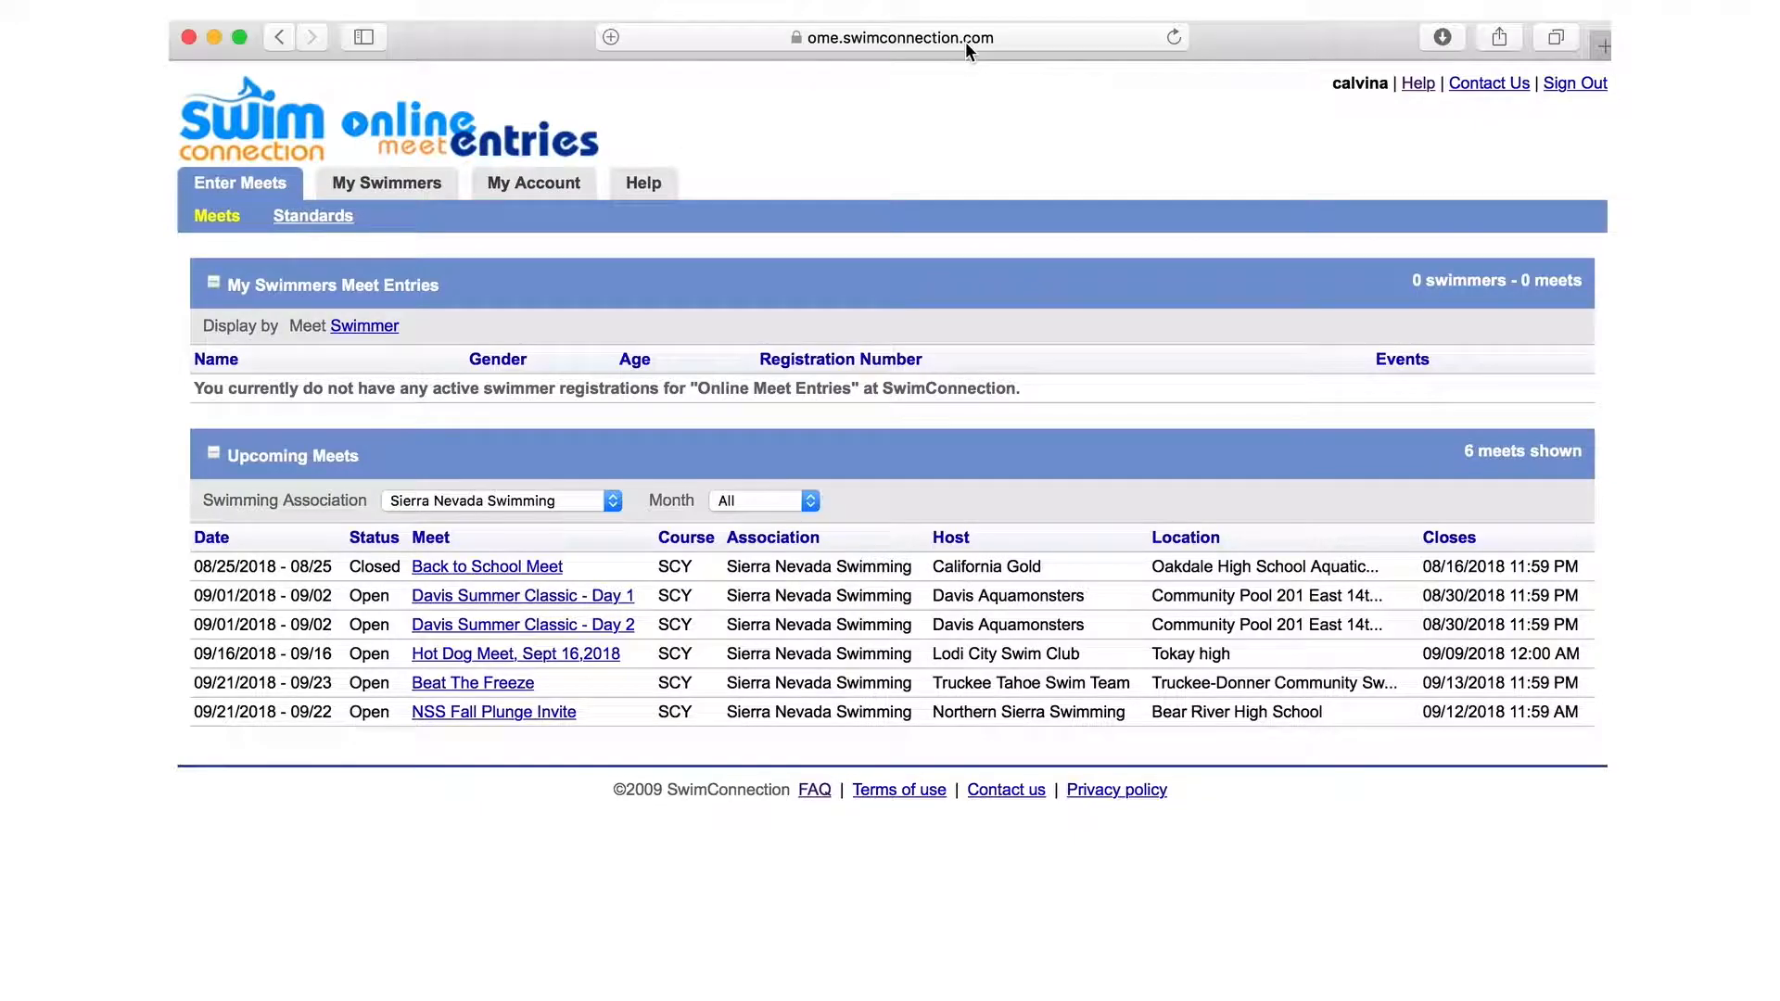
left_click(795, 39)
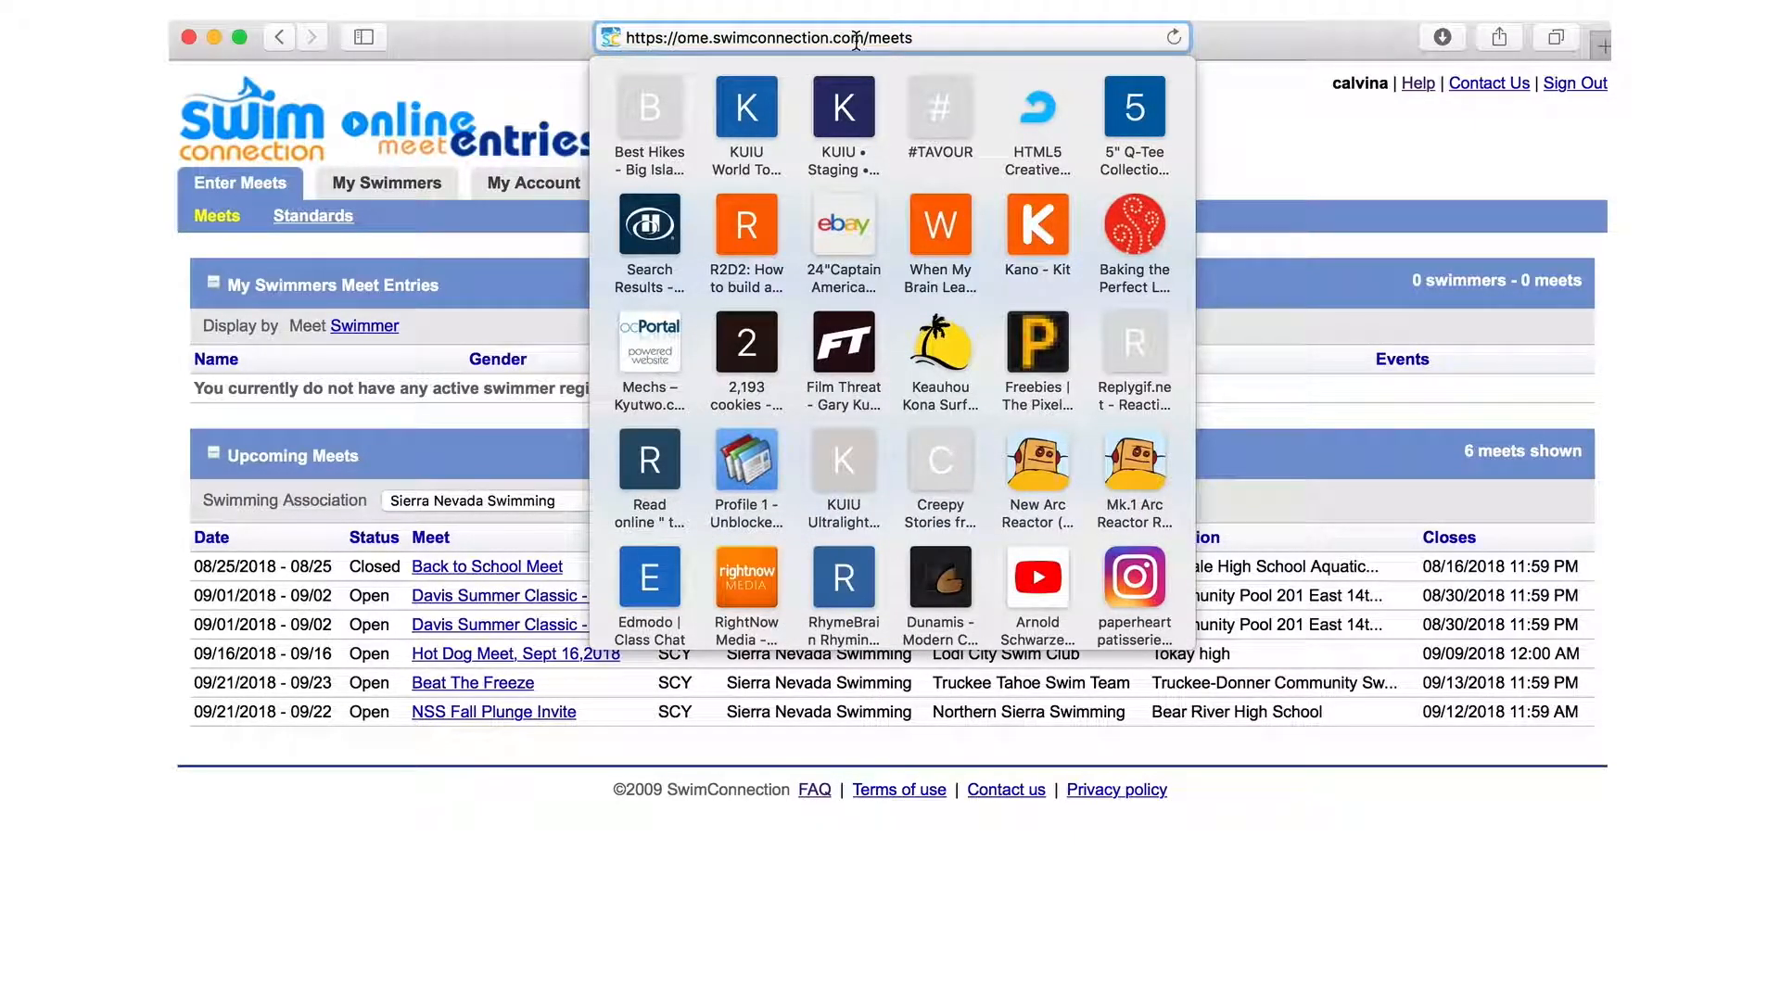
left_click_drag(864, 39, 624, 39)
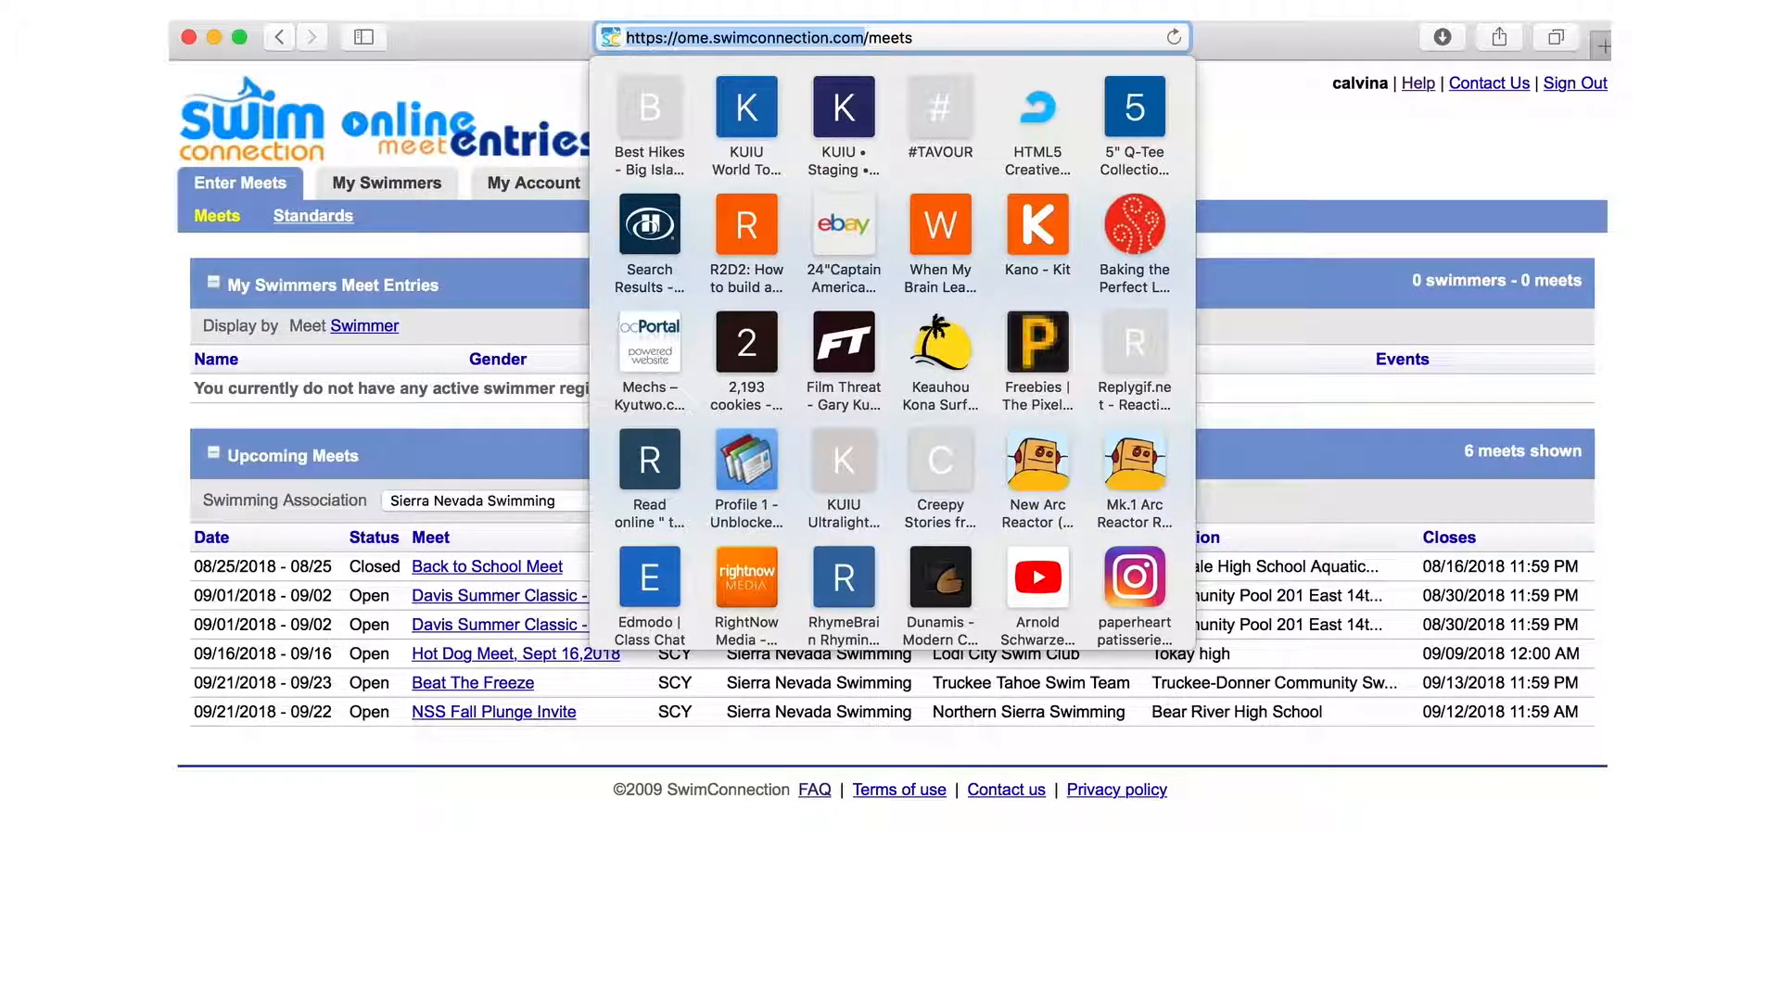
left_click(681, 9)
left_click(681, 9)
left_click(1279, 192)
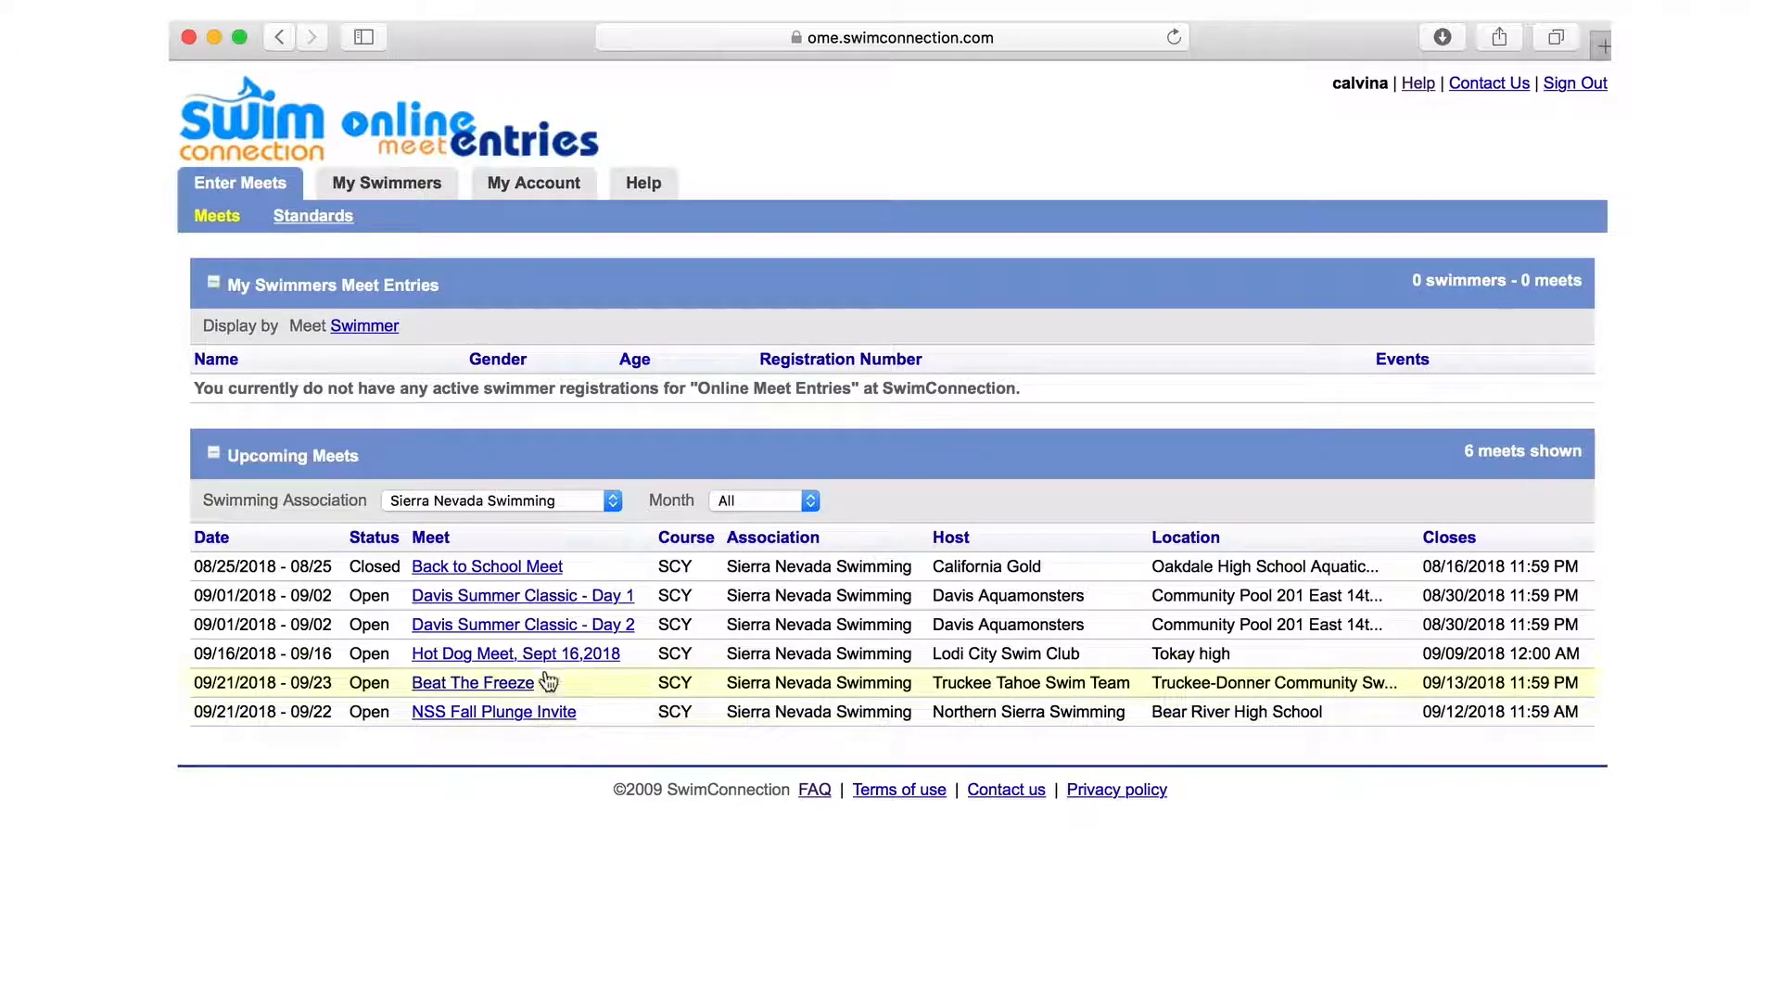
- View the account's list of swimmers and the form for adding a swimmer by registration number
left_click(371, 188)
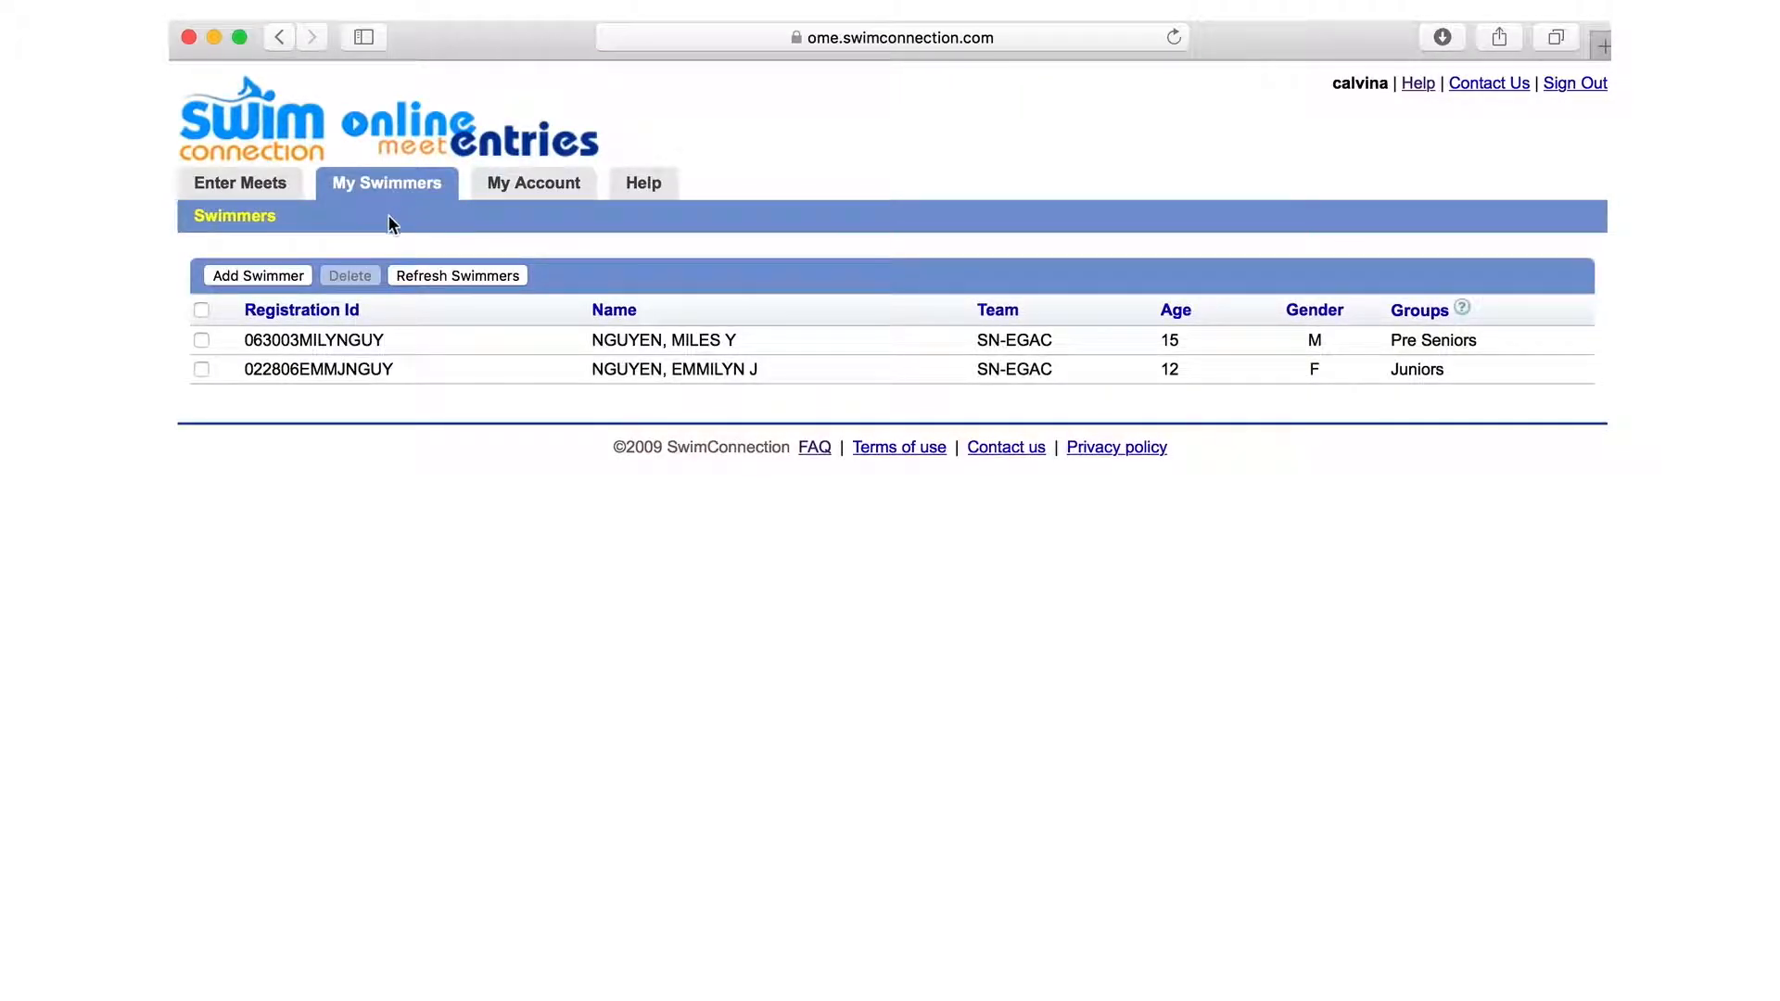
left_click(295, 279)
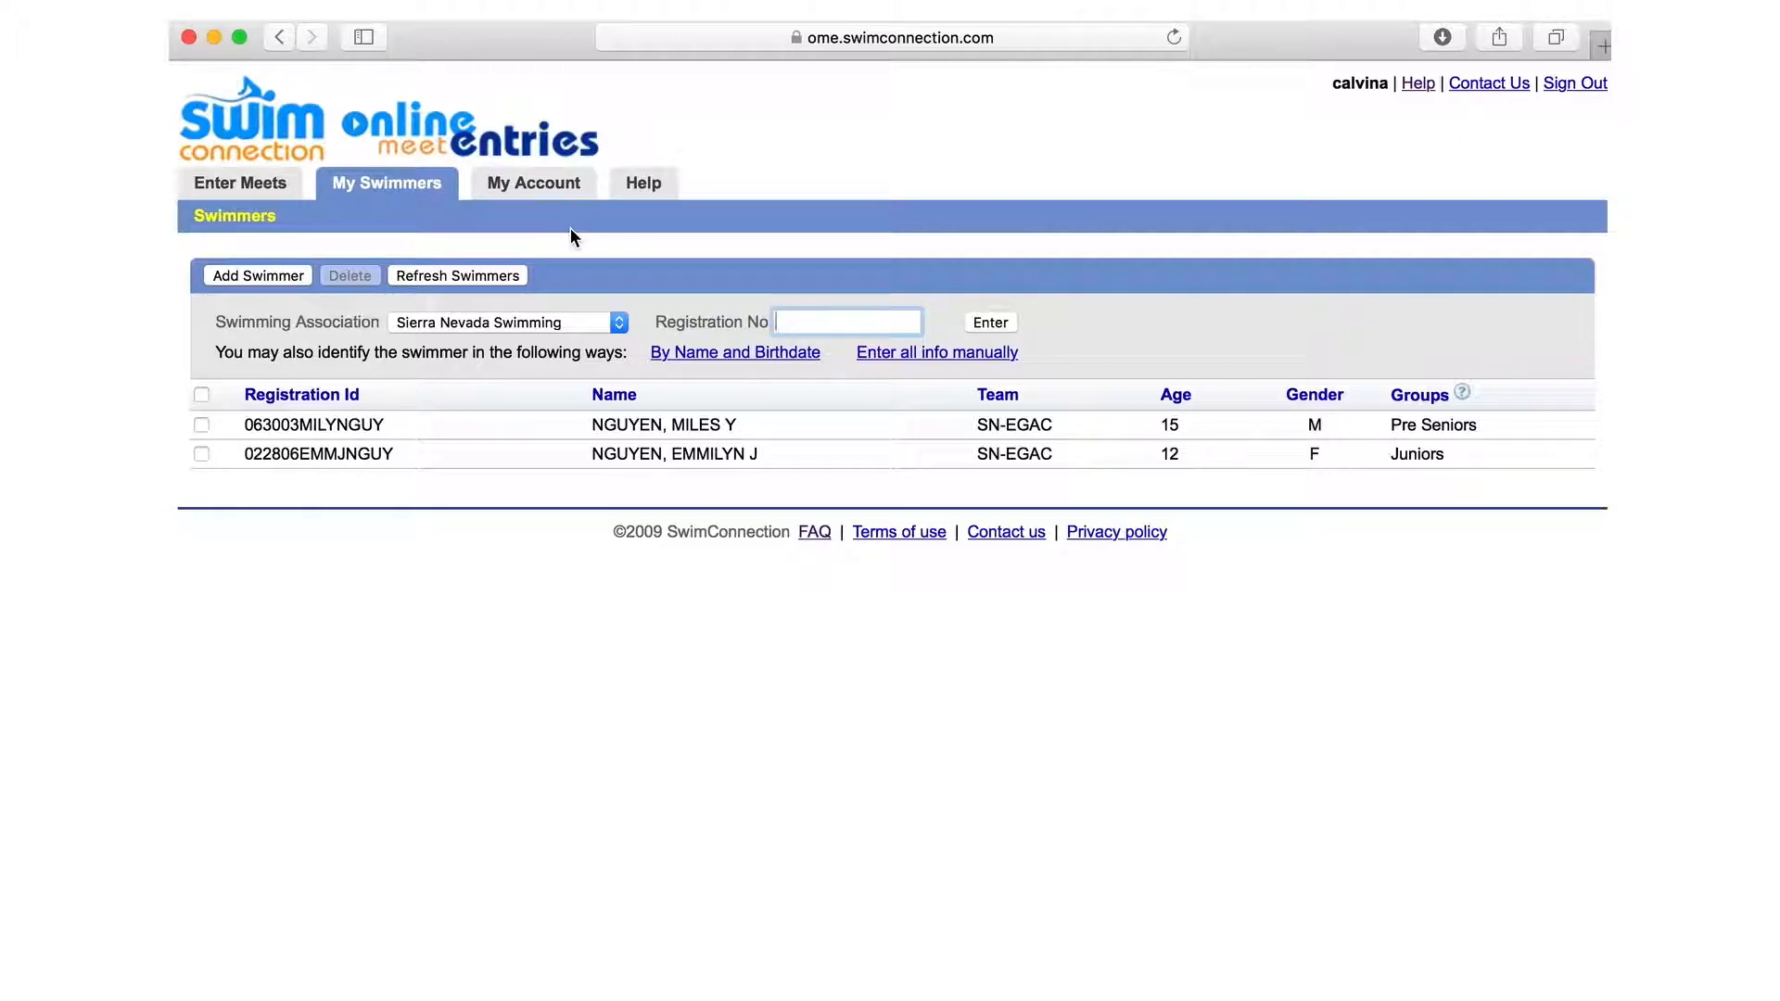
left_click(806, 163)
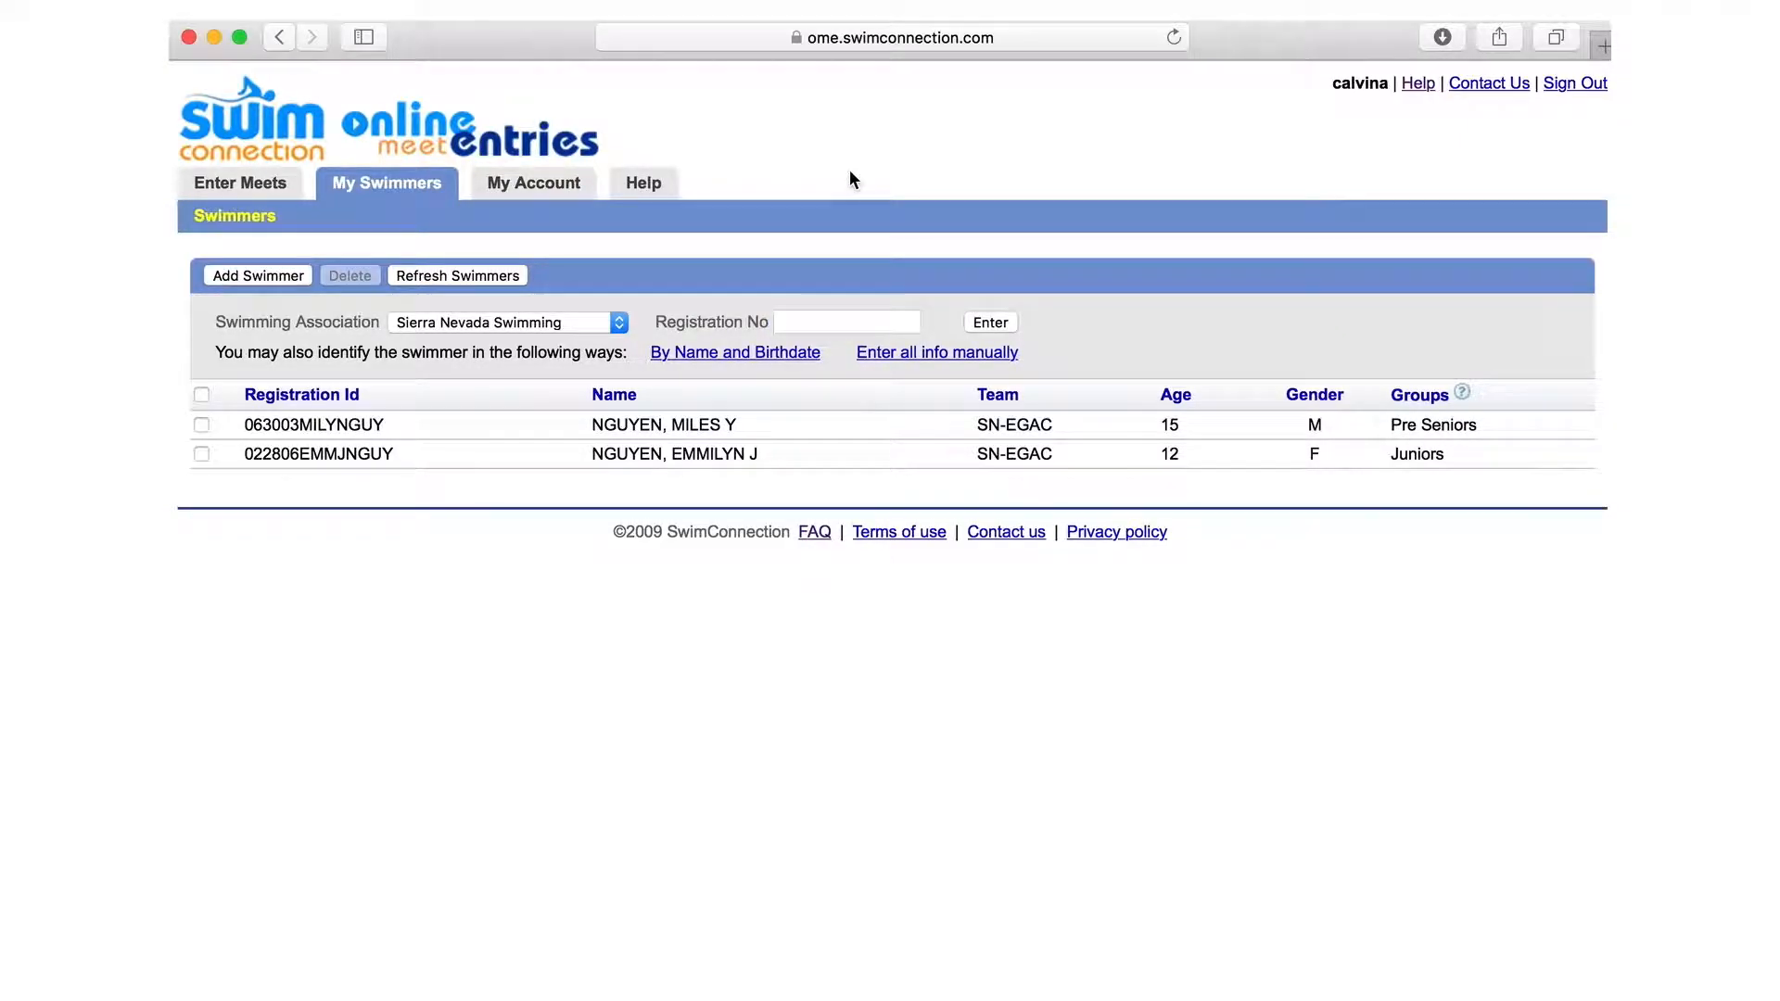
left_click(252, 187)
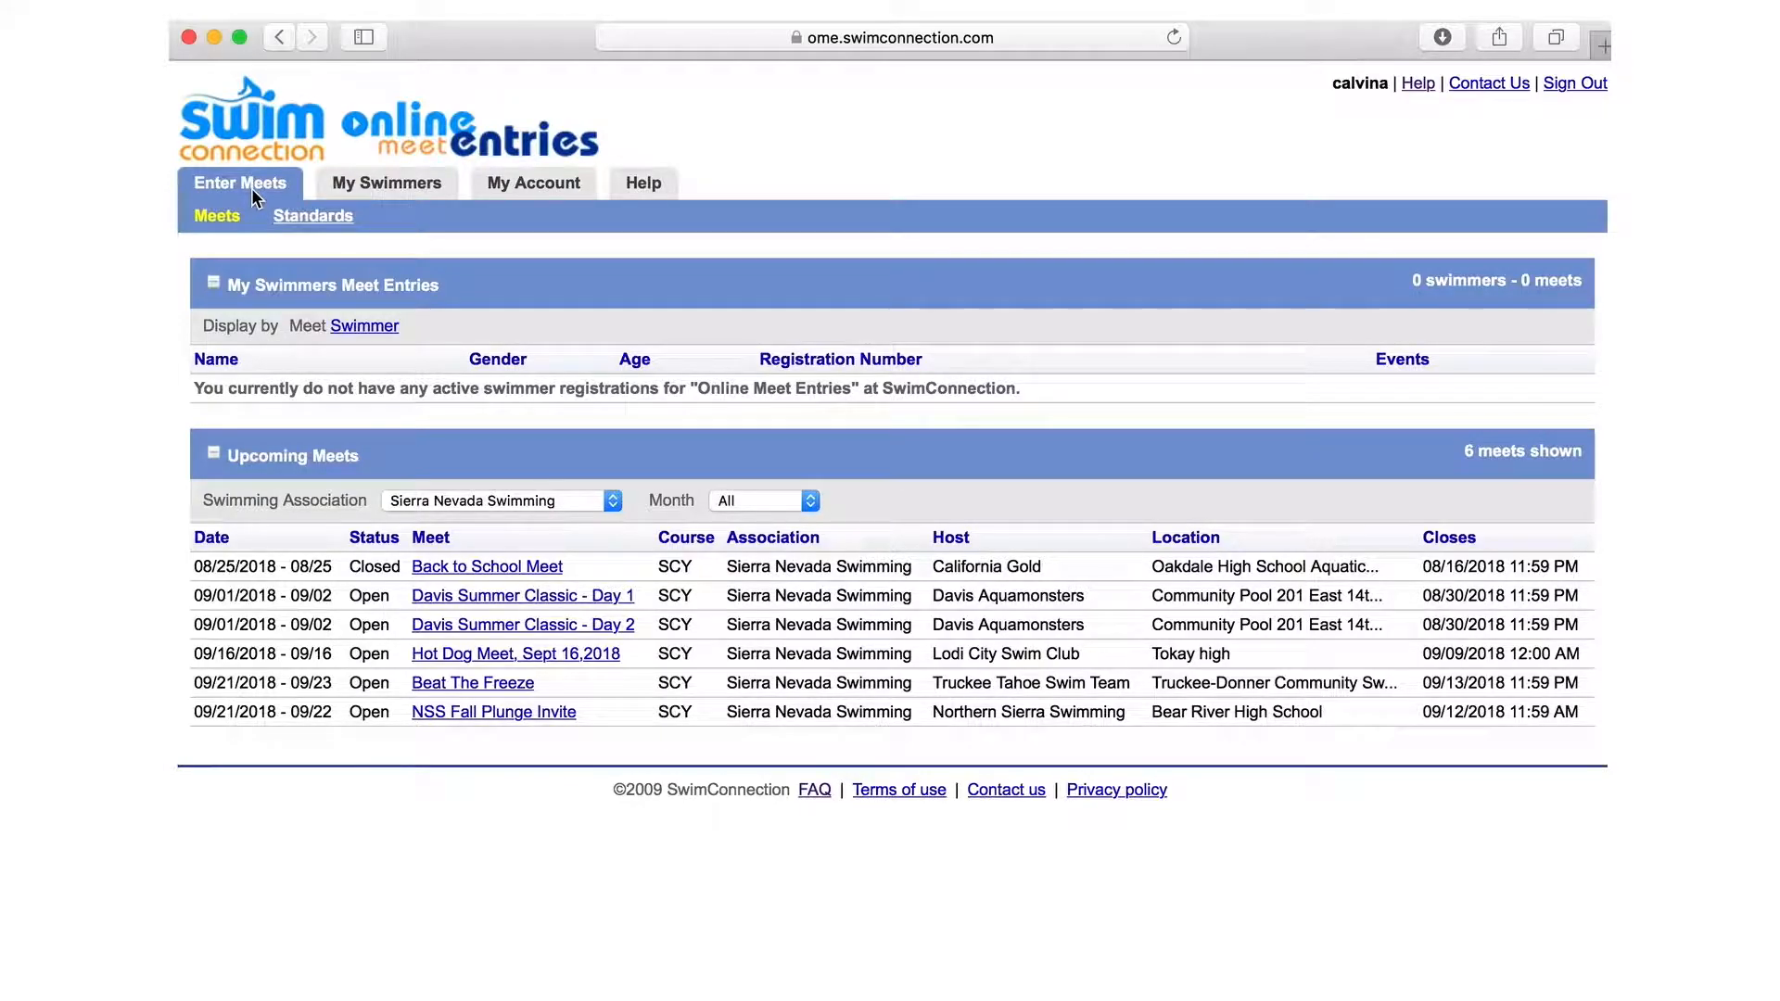
left_click(384, 184)
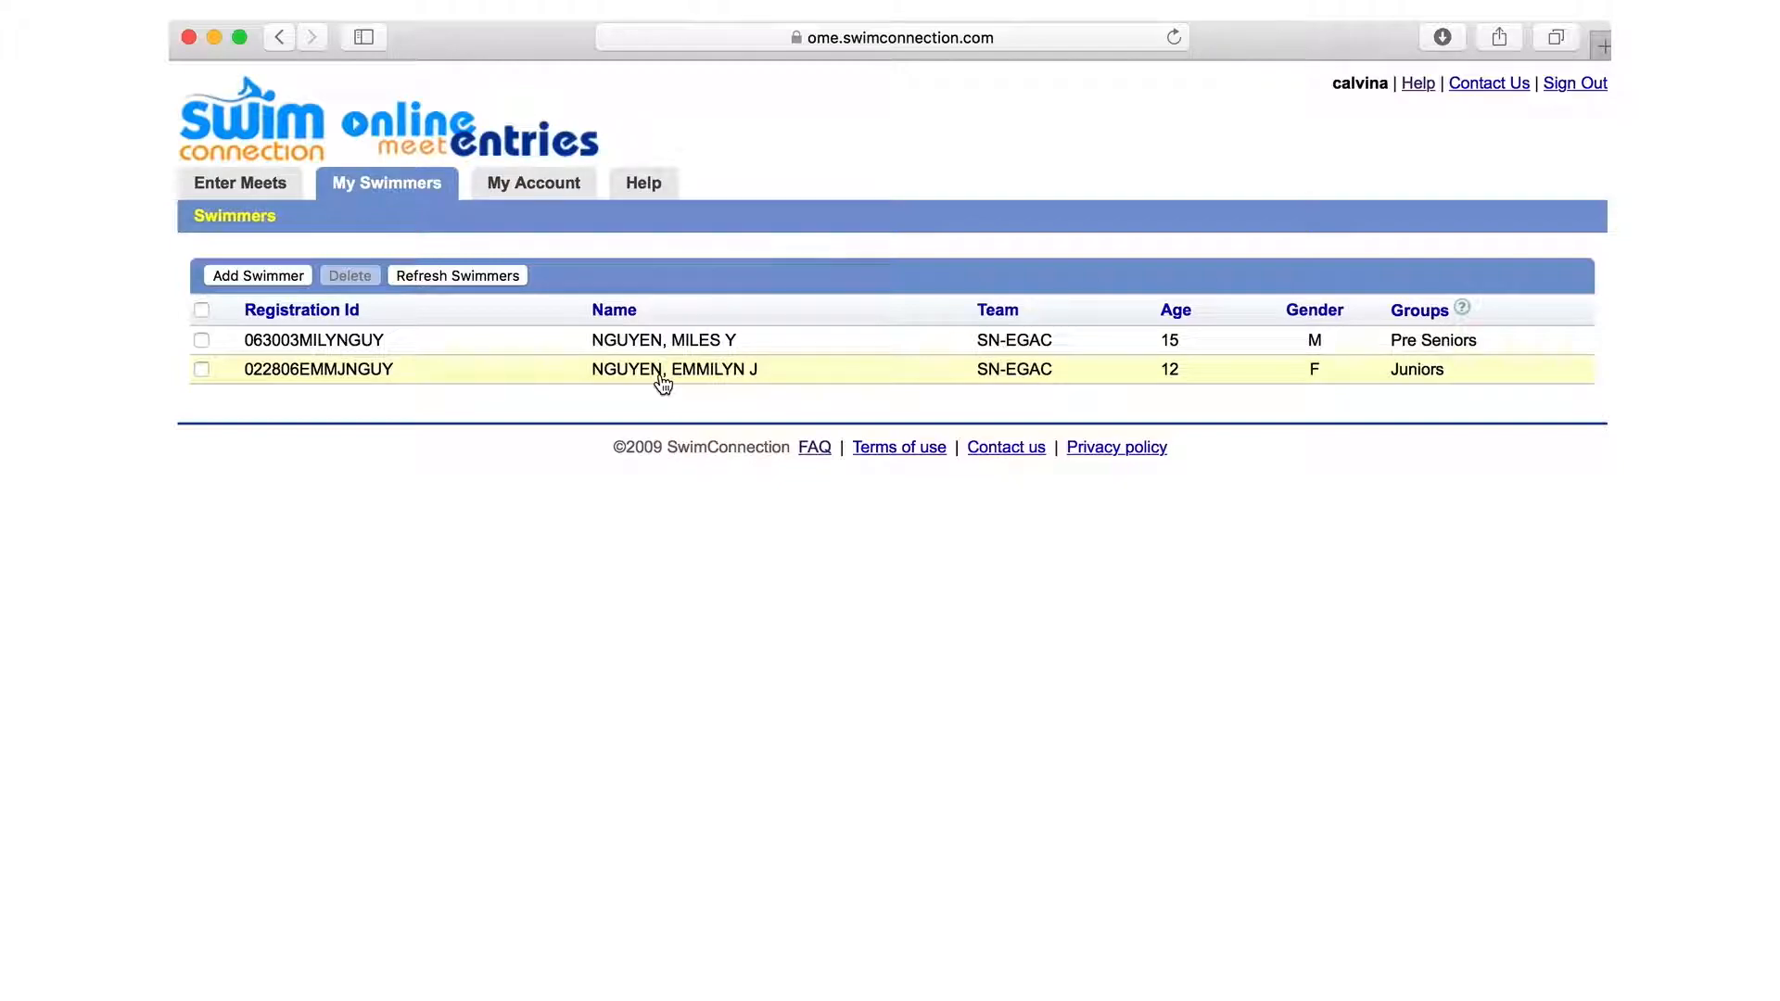
- Open the upcoming meets list and choose Sierra Nevada Swimming as the swimming association
left_click(241, 186)
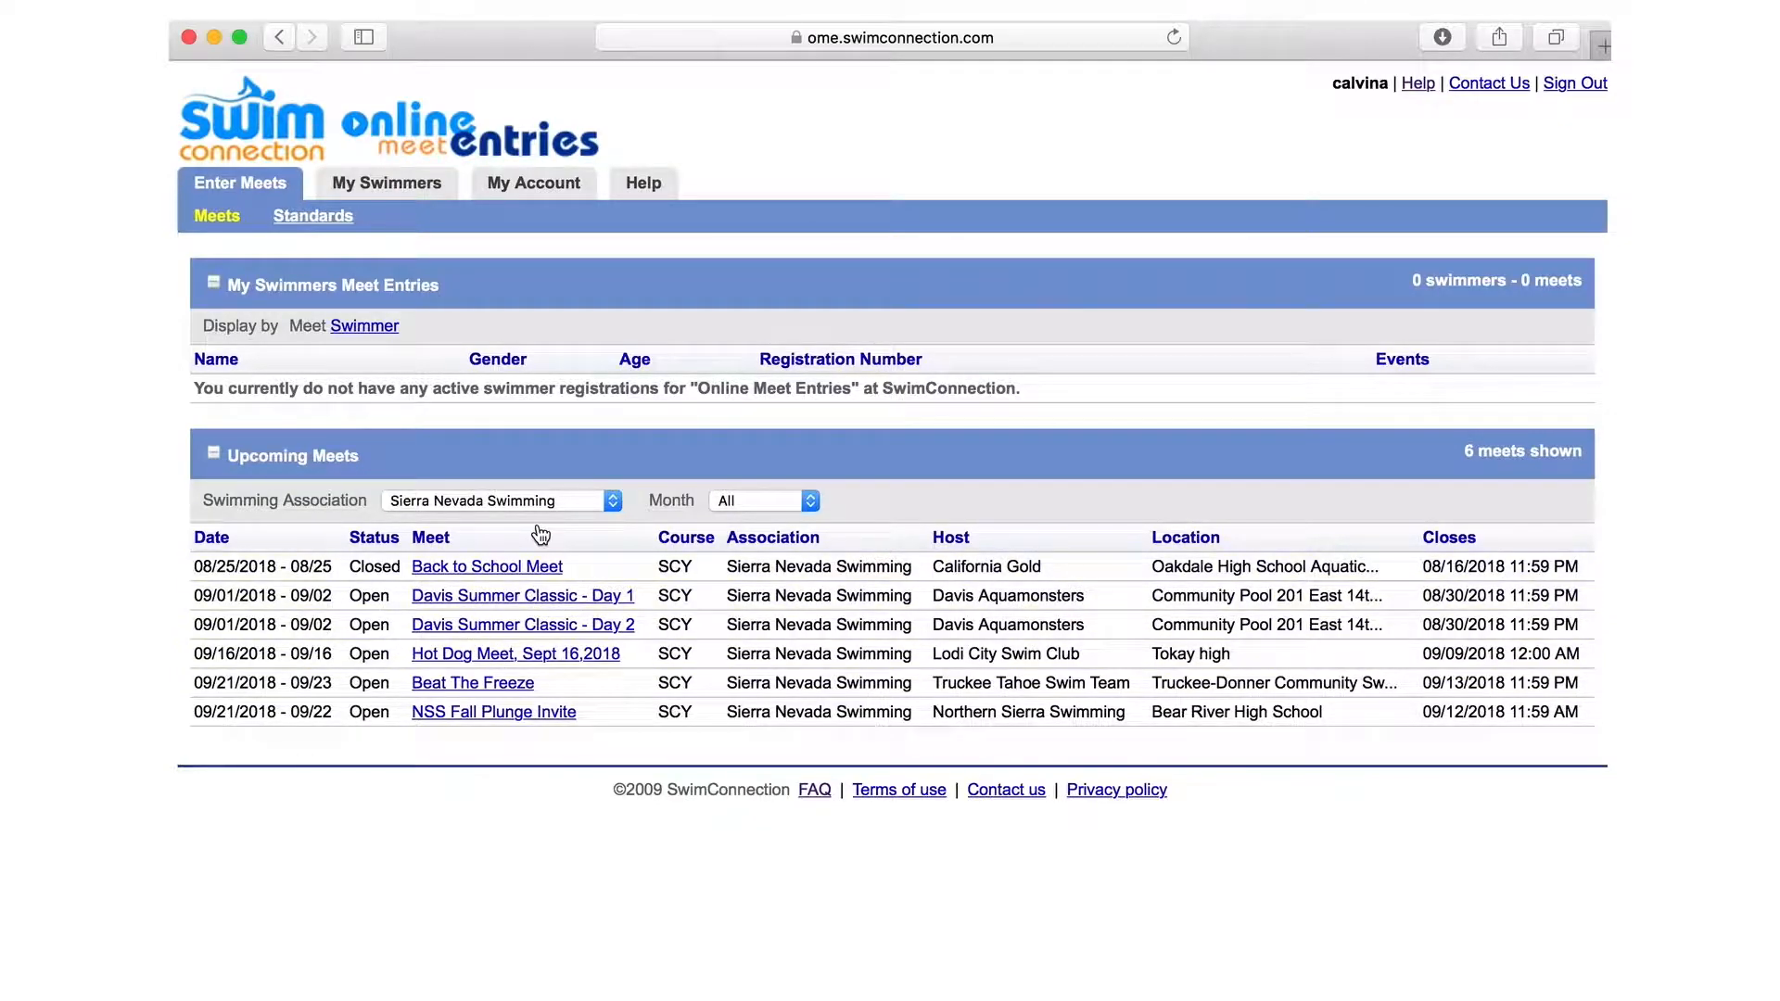
left_click(569, 504)
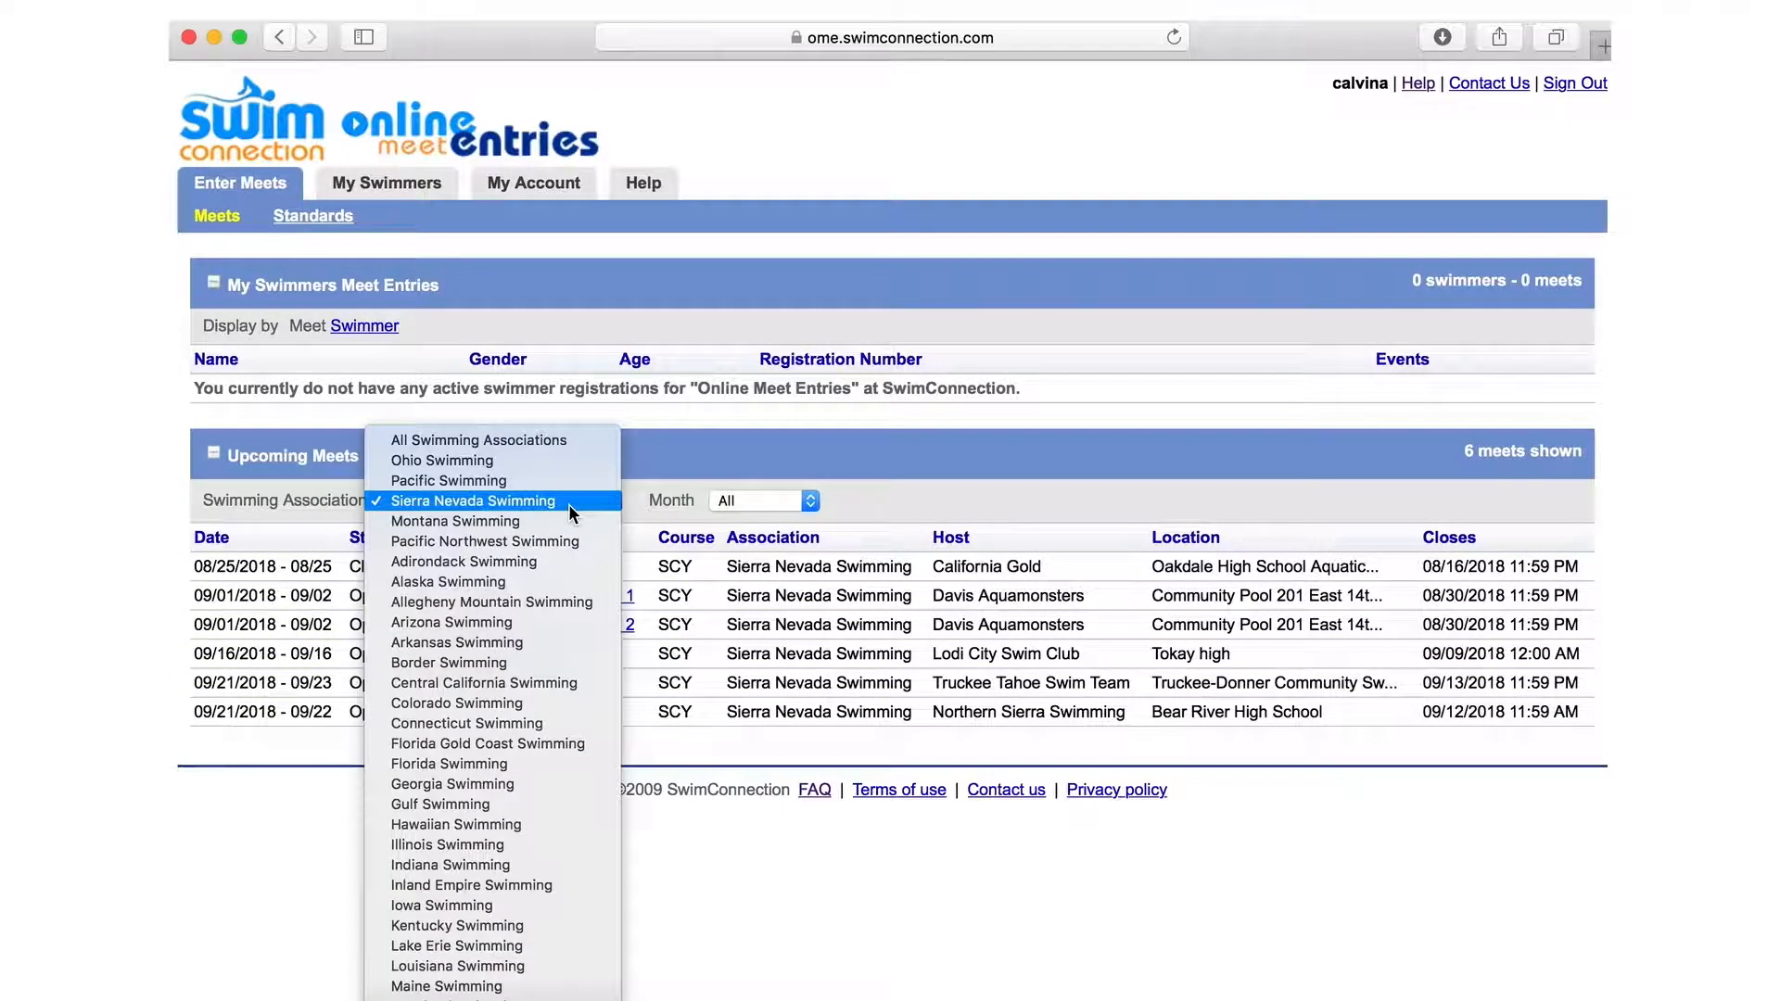
left_click(583, 504)
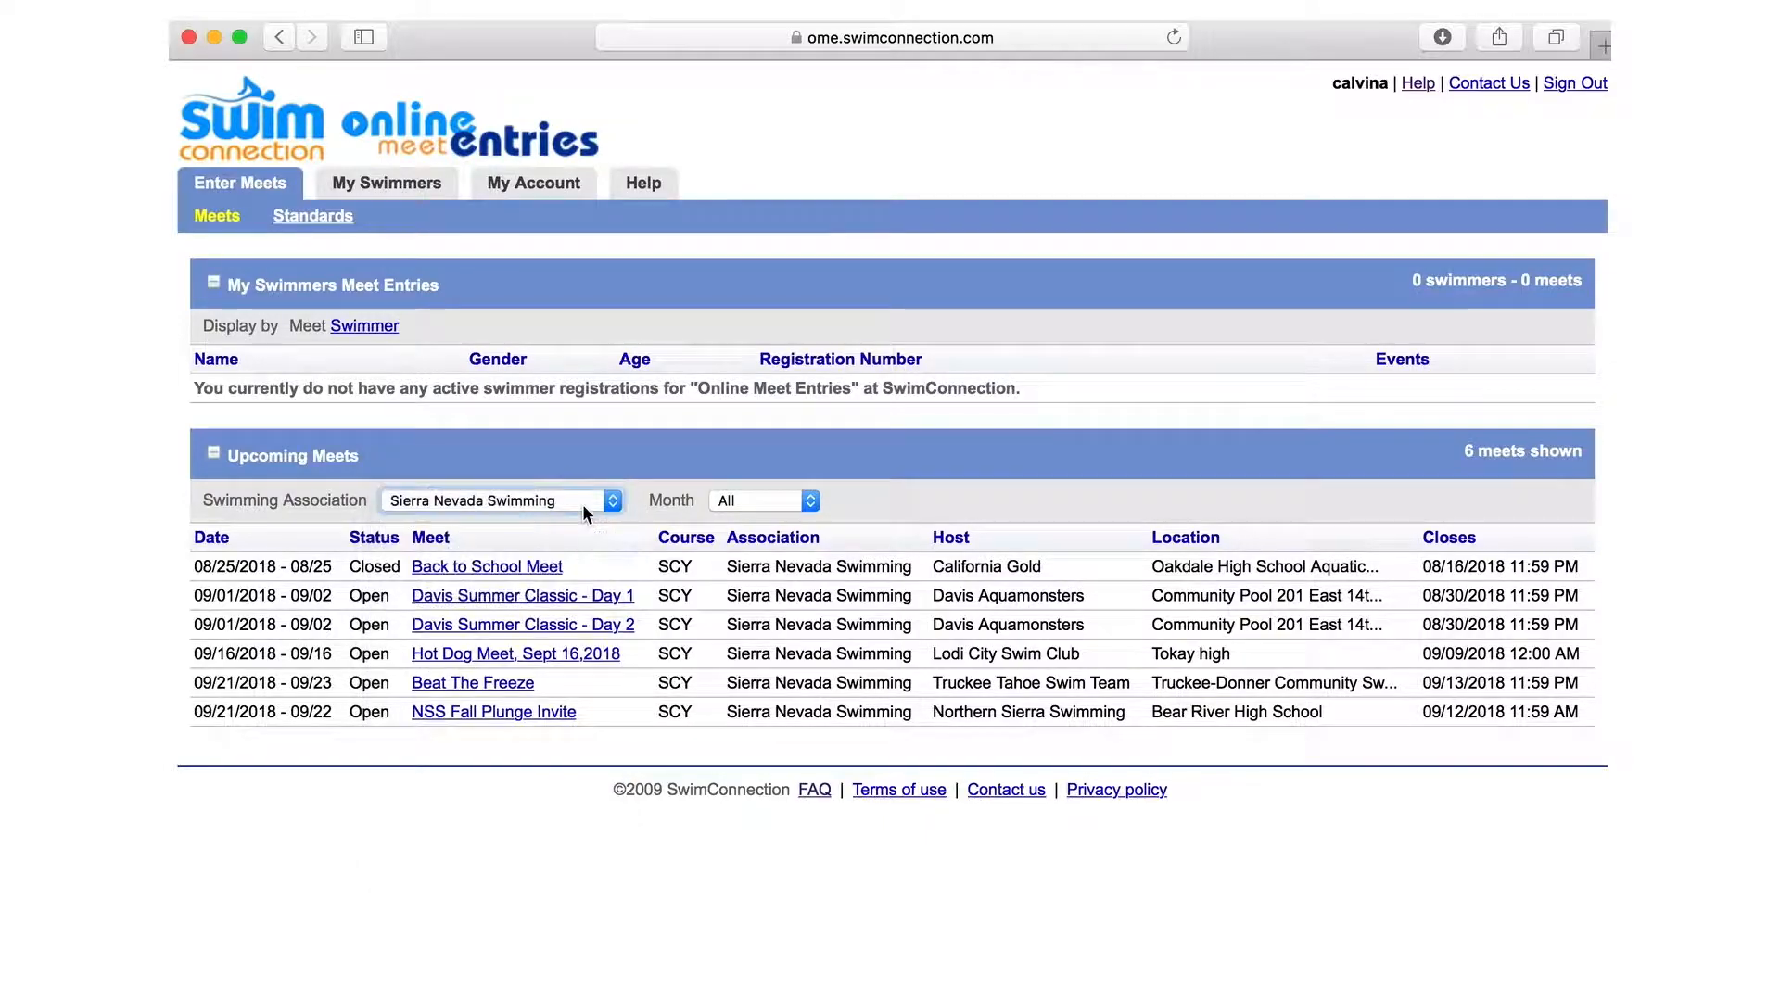
left_click(582, 503)
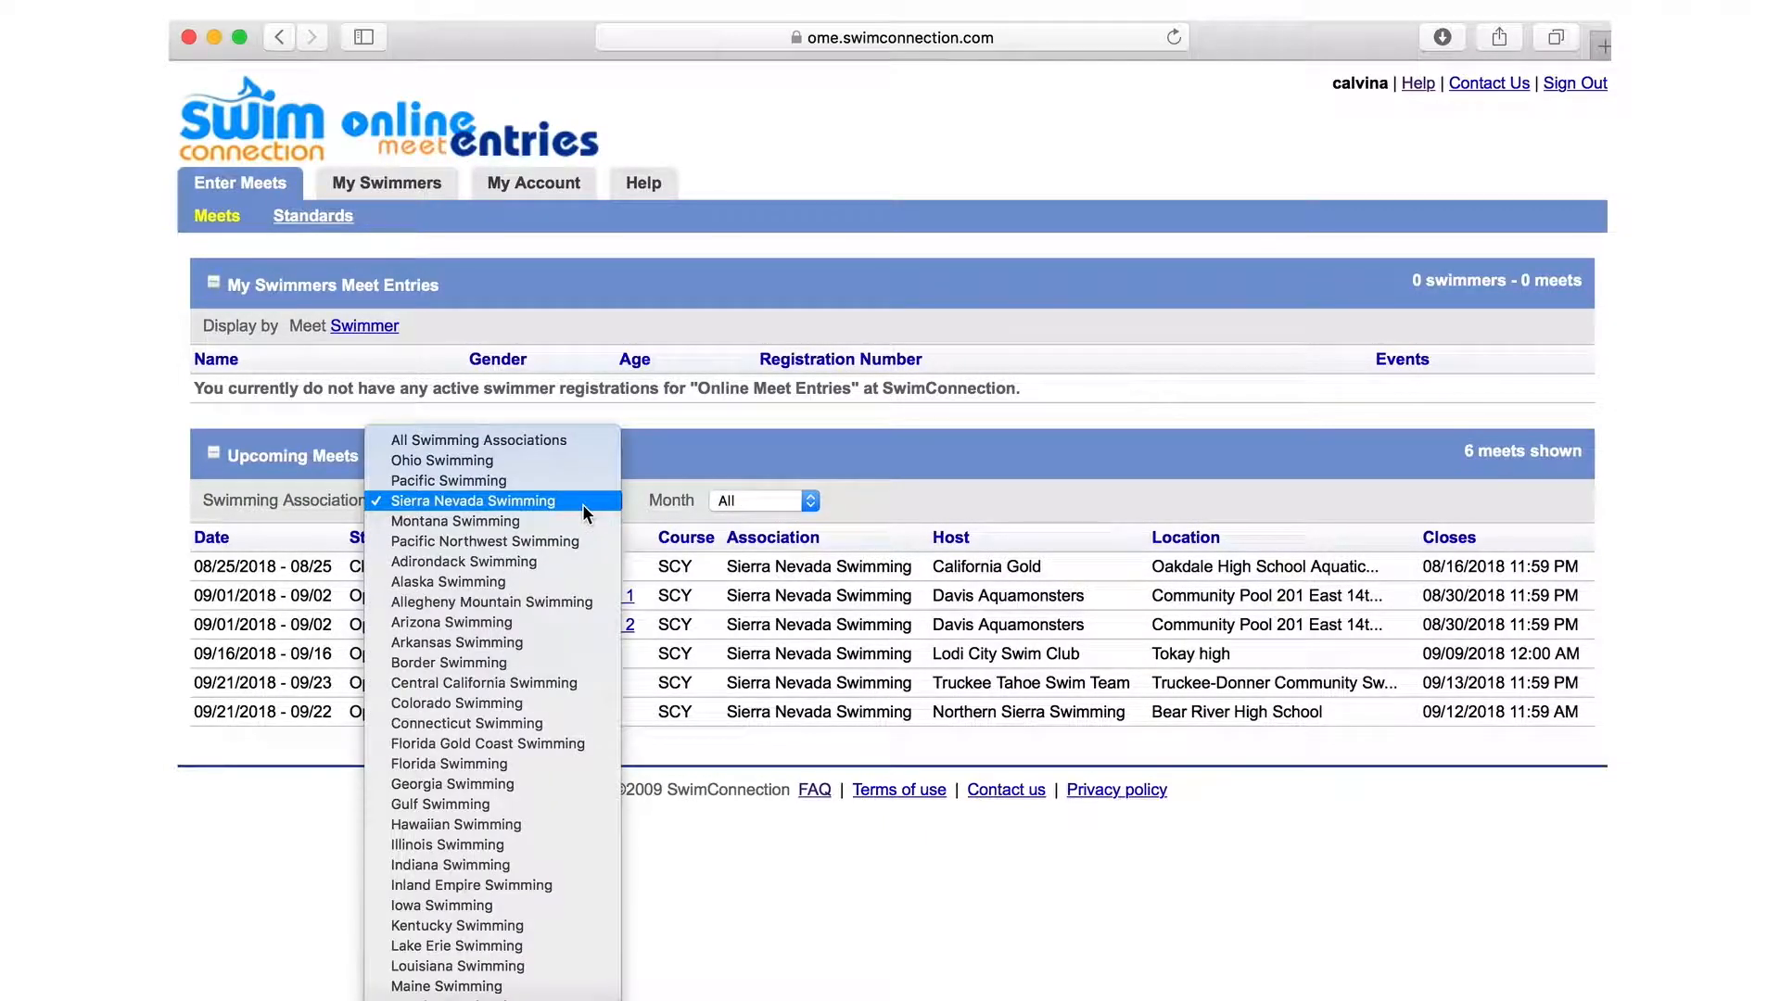
scroll(551, 912, "down", 5)
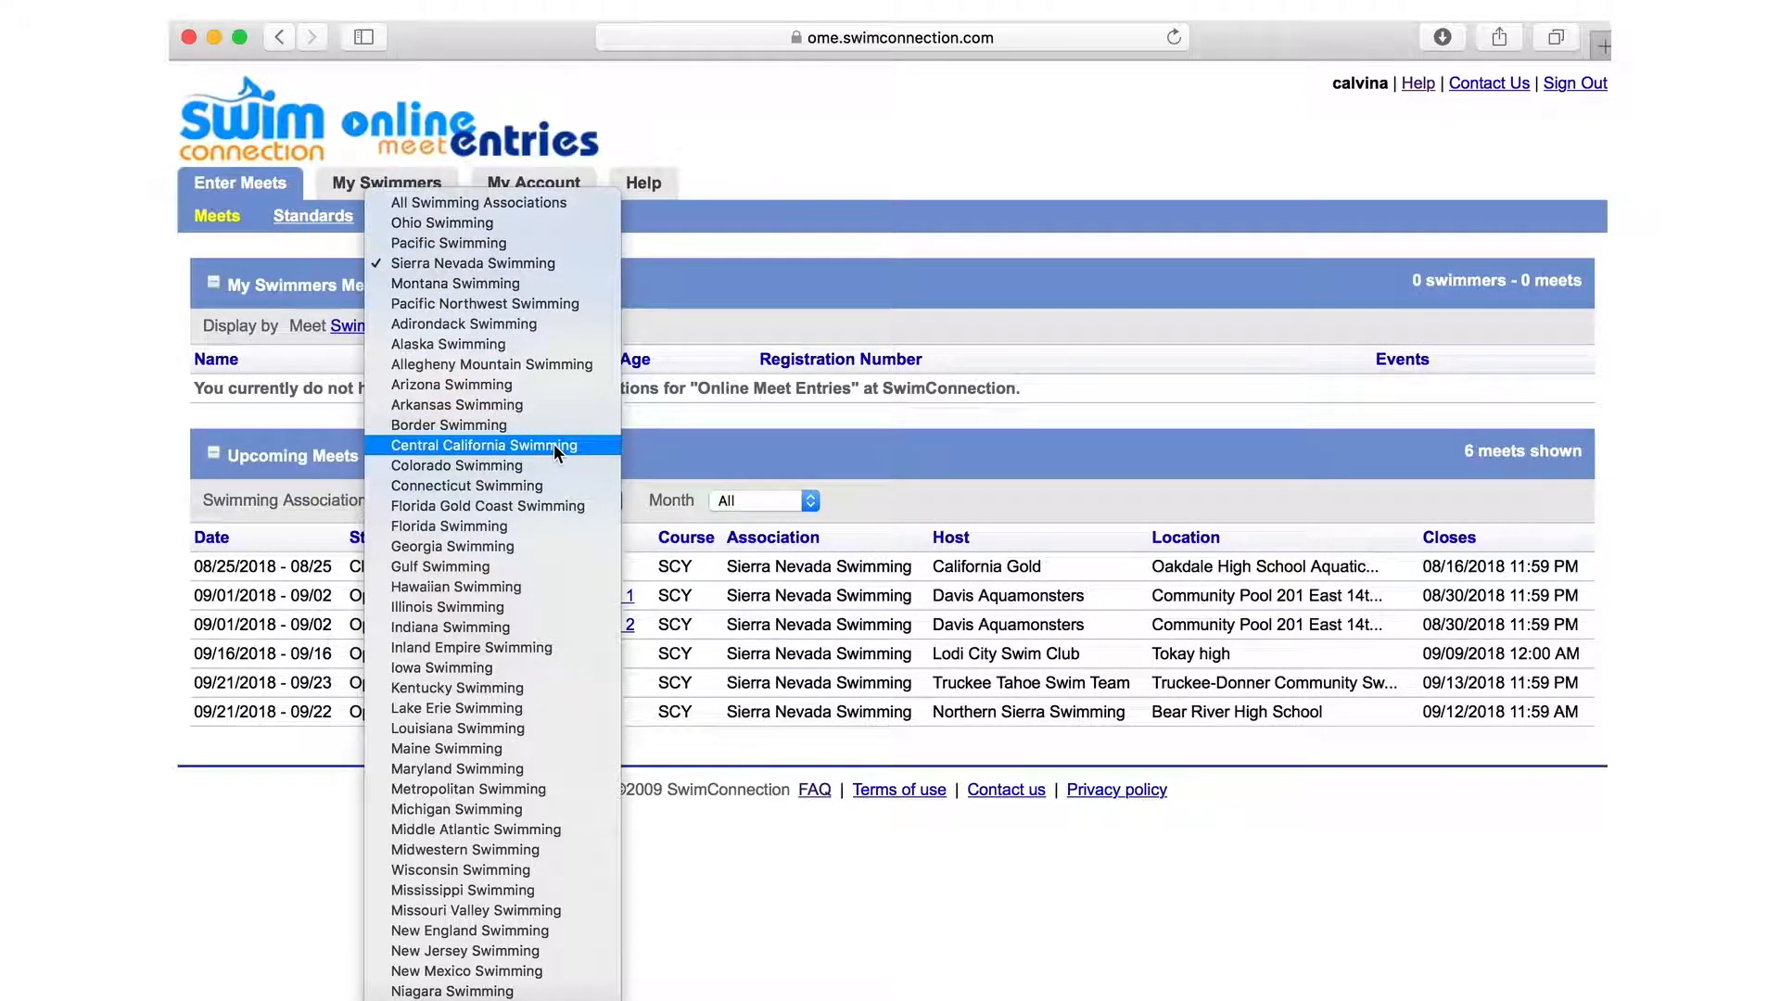
left_click(550, 257)
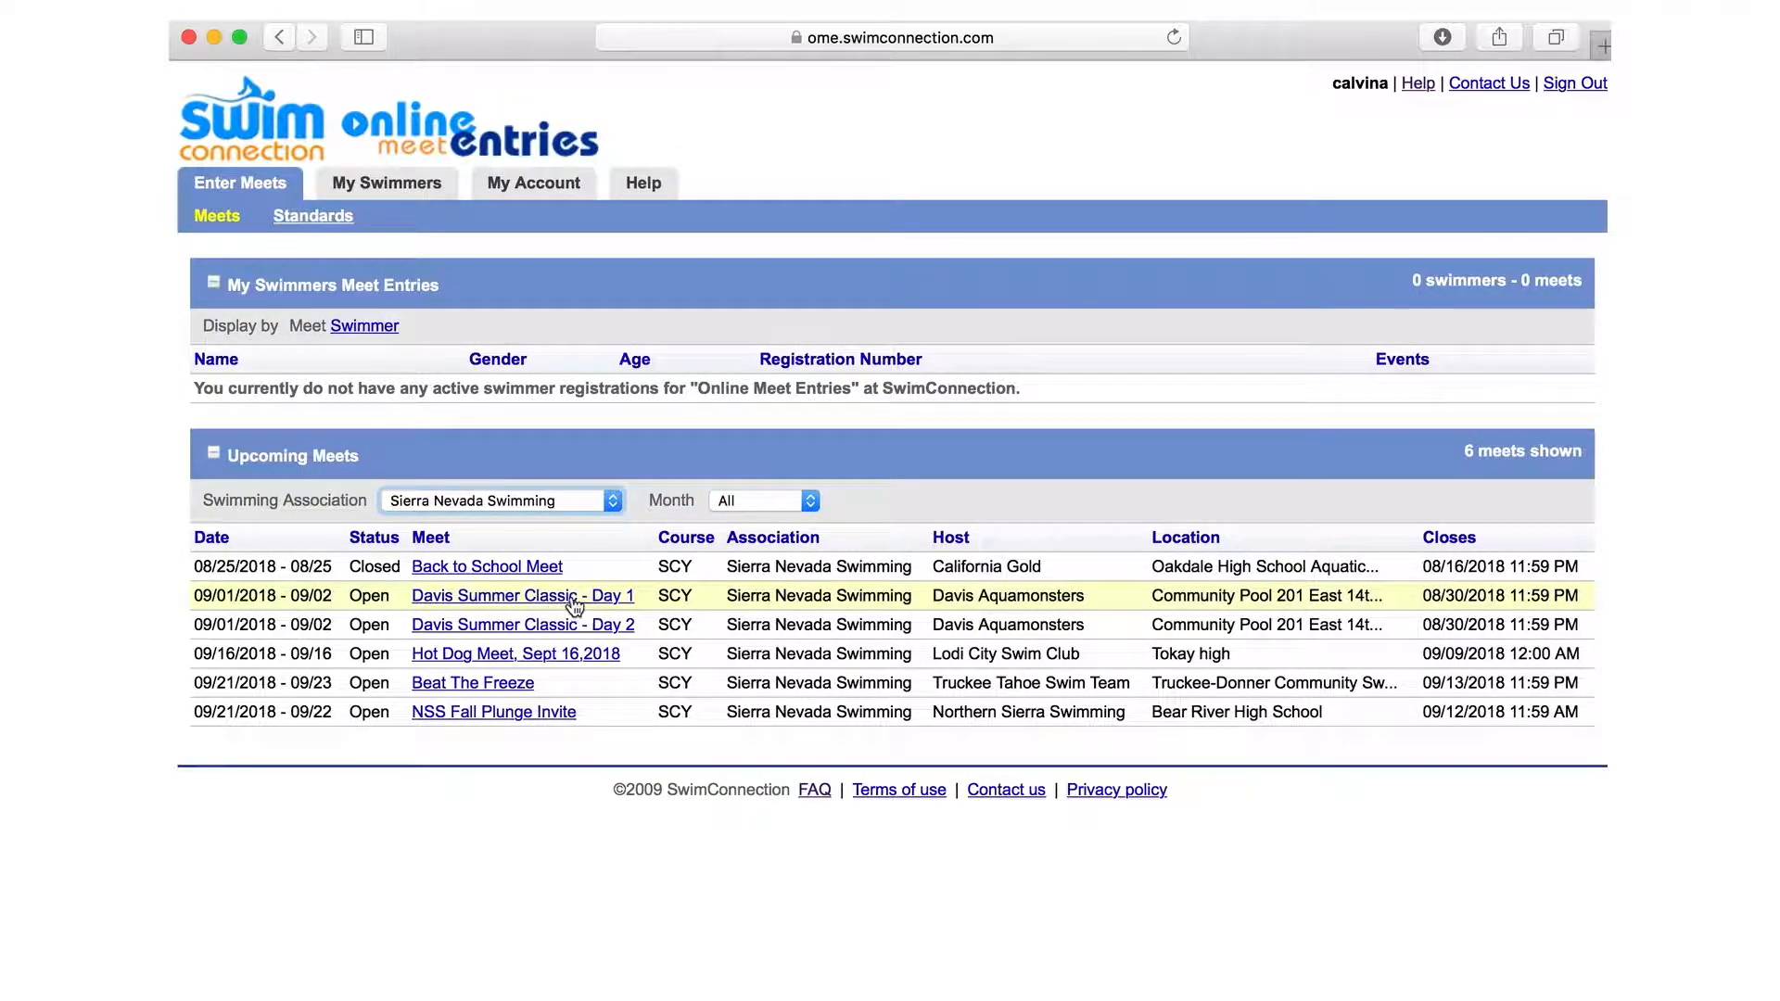
- Open the Davis Summer Classic - Day 1 meet and read its meet sheet, including rules, entries and the Saturday and Sunday event tables
left_click(623, 598)
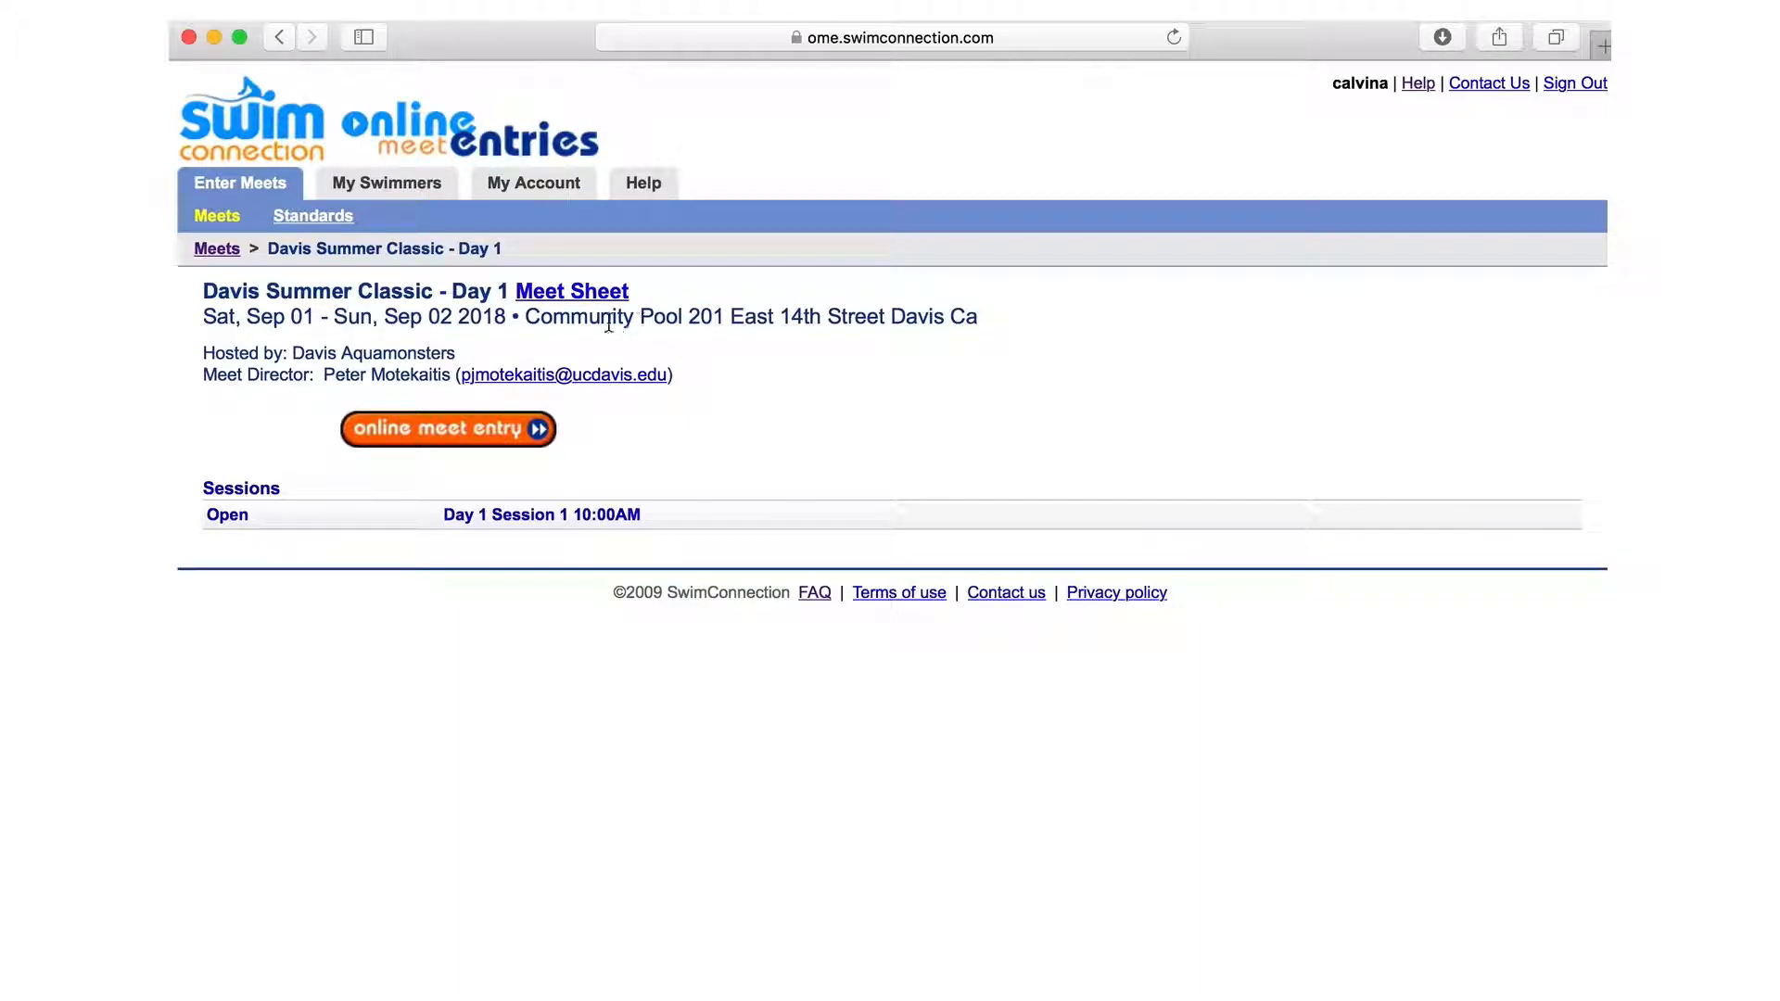
left_click(555, 302)
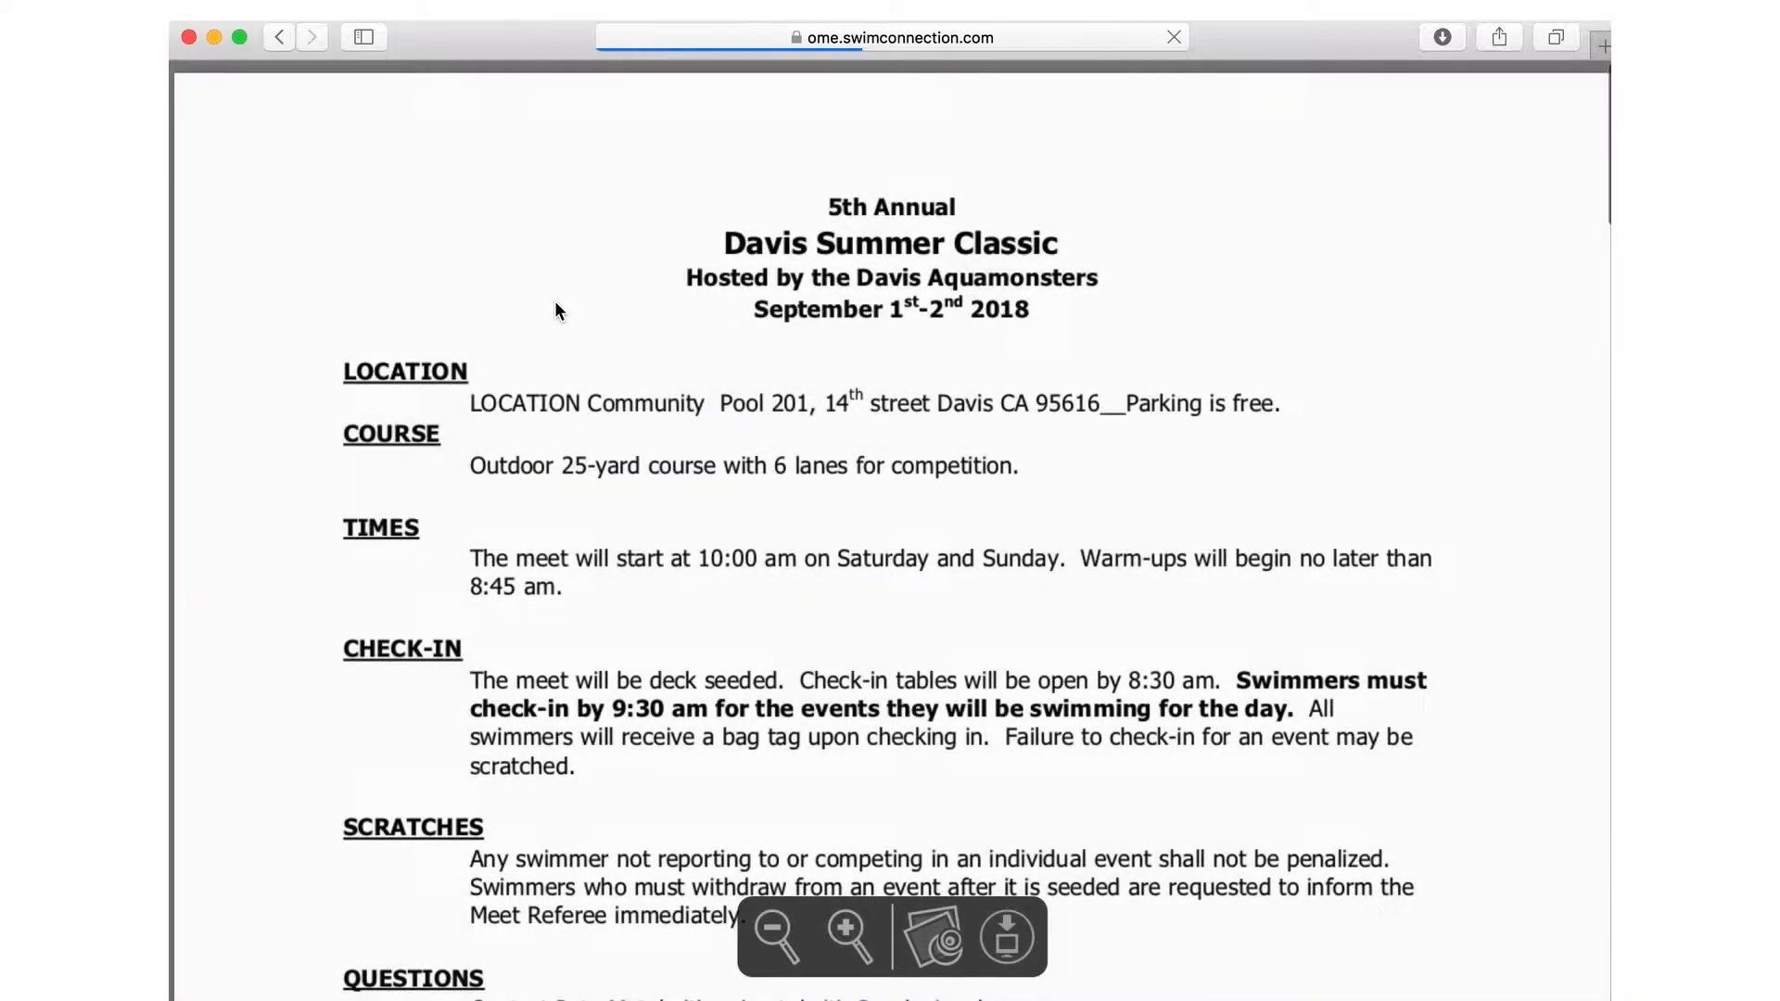
scroll(1195, 243, "down", 5)
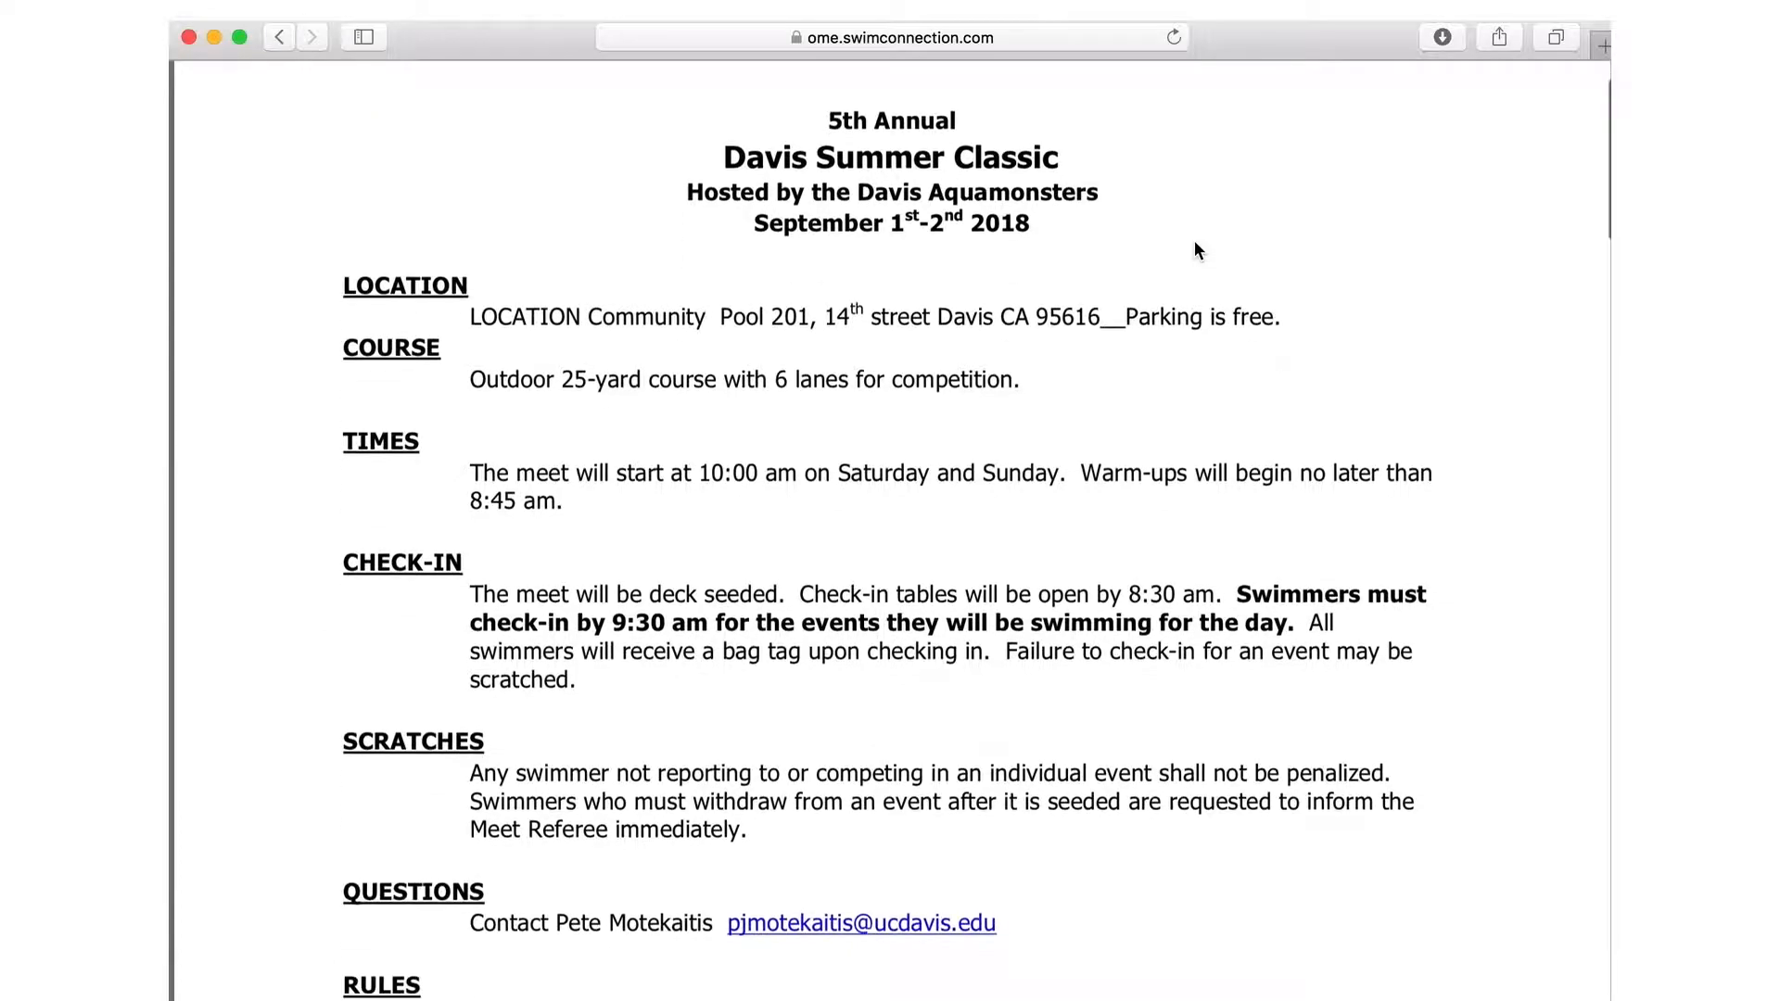
scroll(1195, 246, "up", 3)
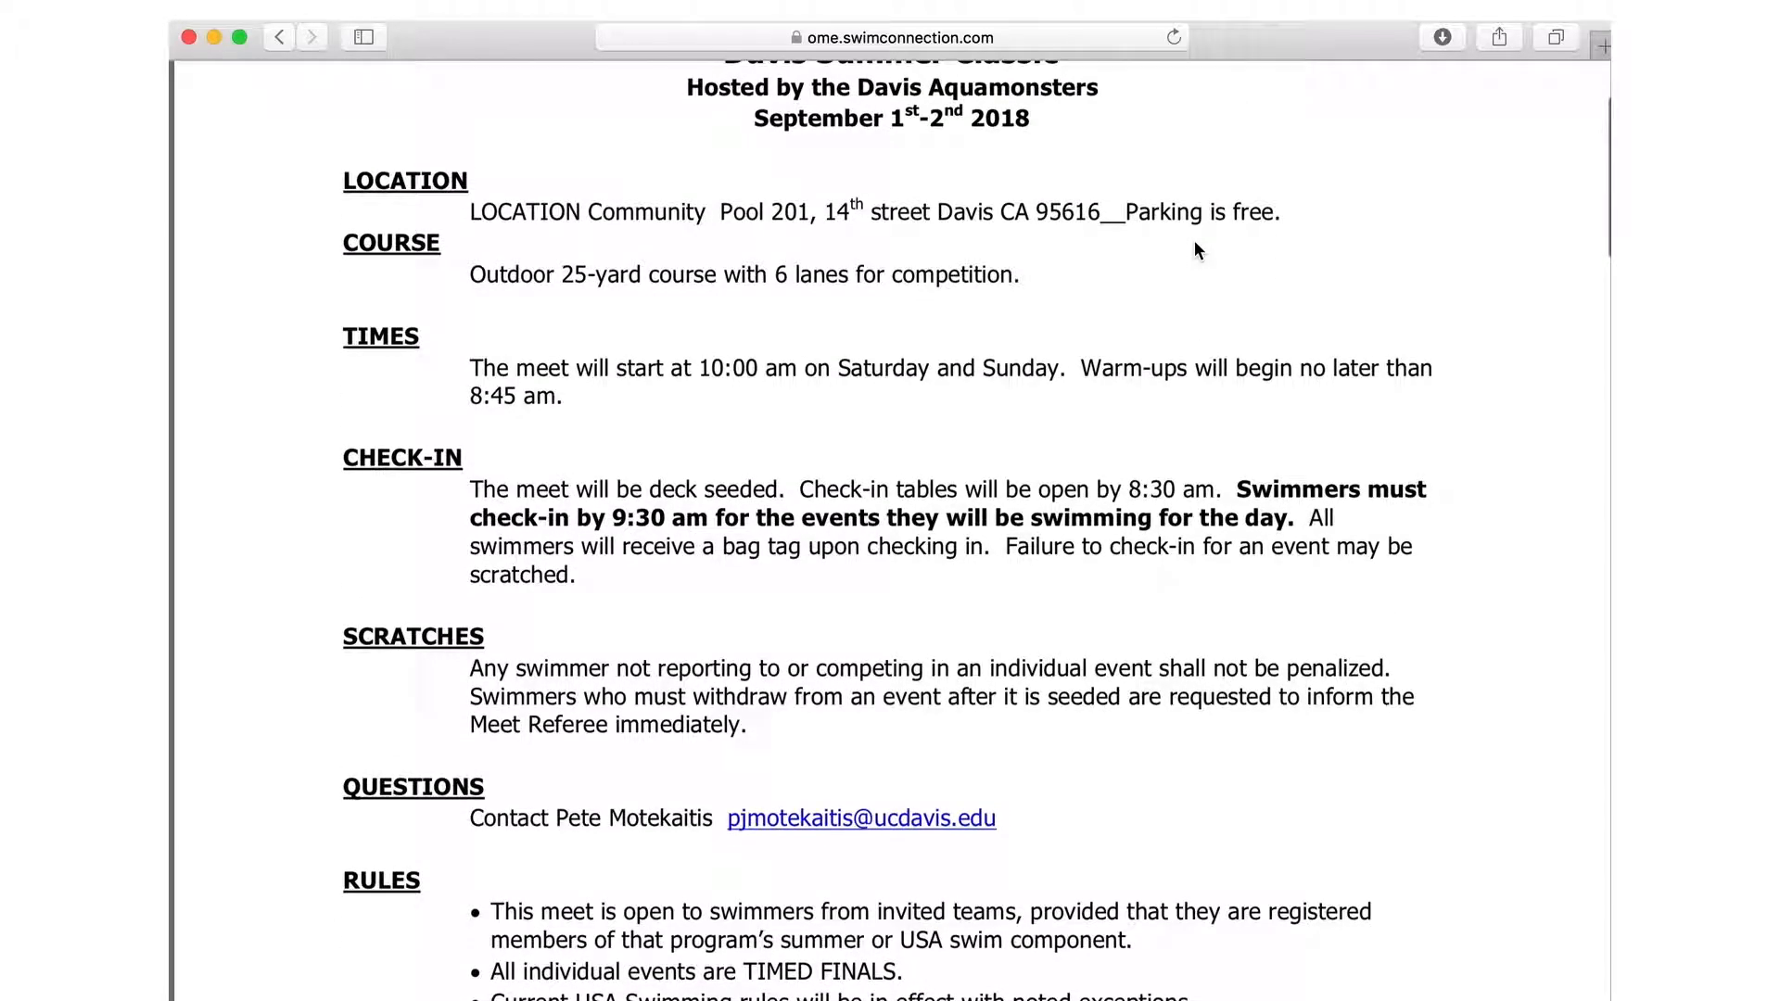
scroll(1194, 245, "up", 2)
scroll(1194, 246, "up", 2)
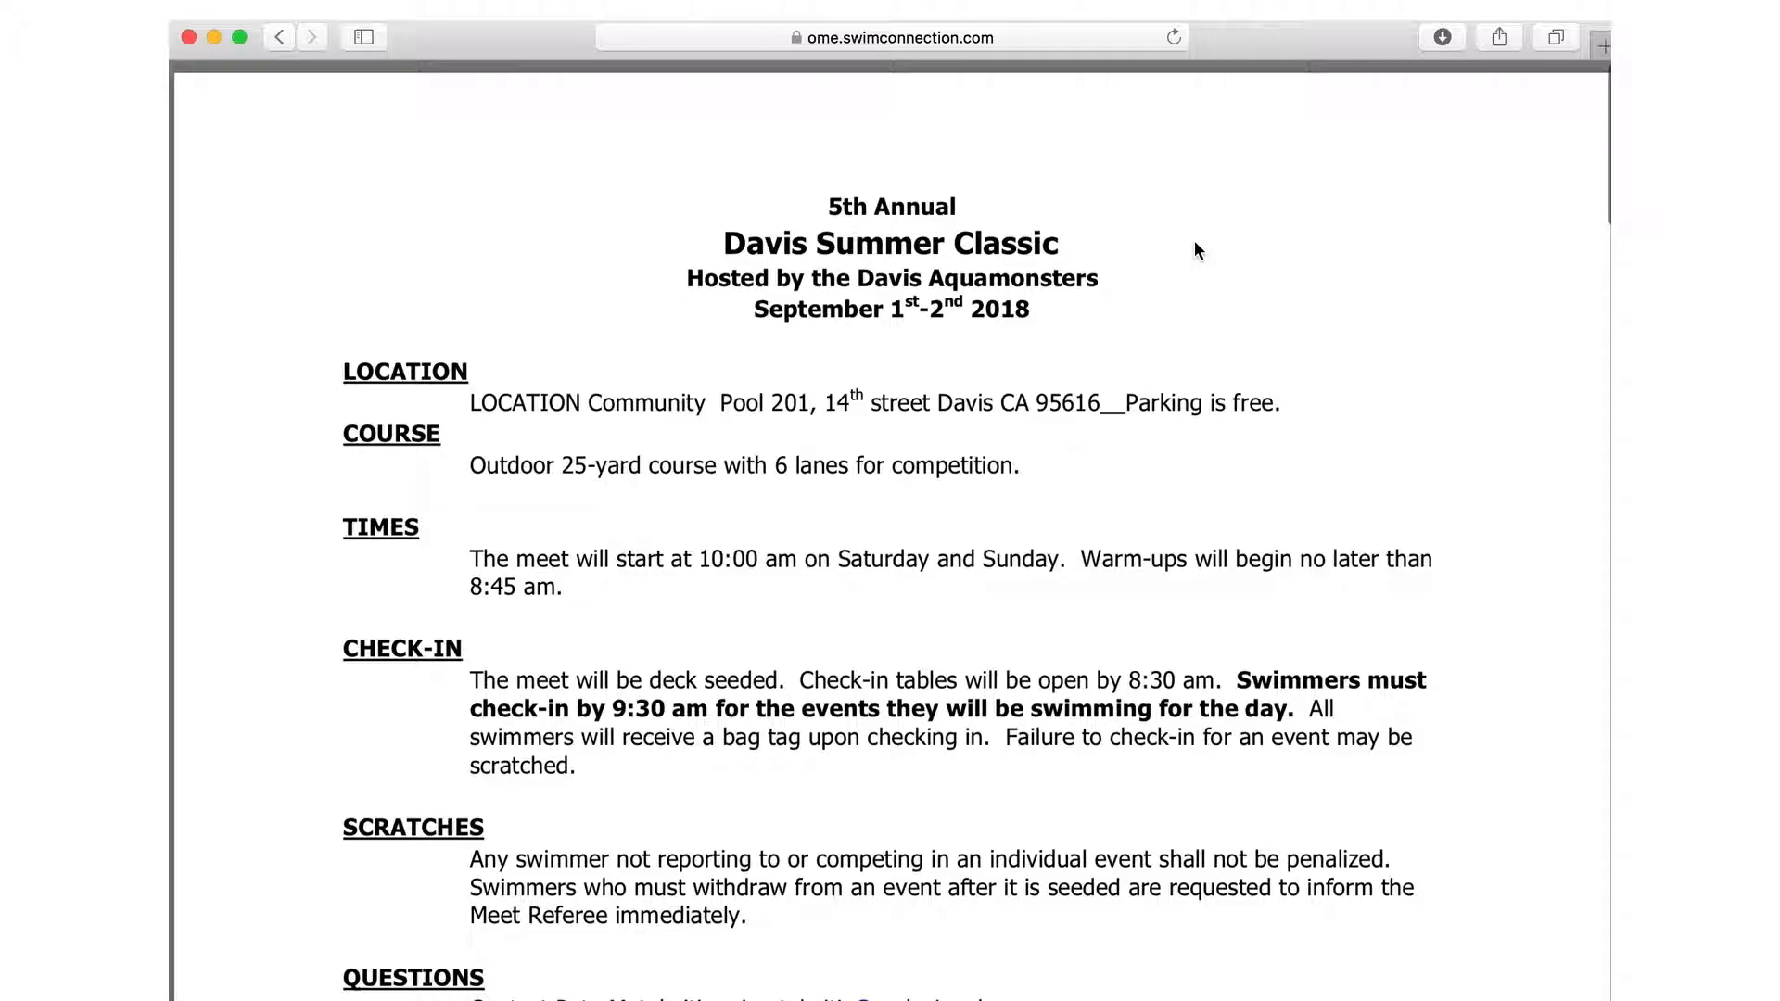
scroll(1195, 249, "down", 5)
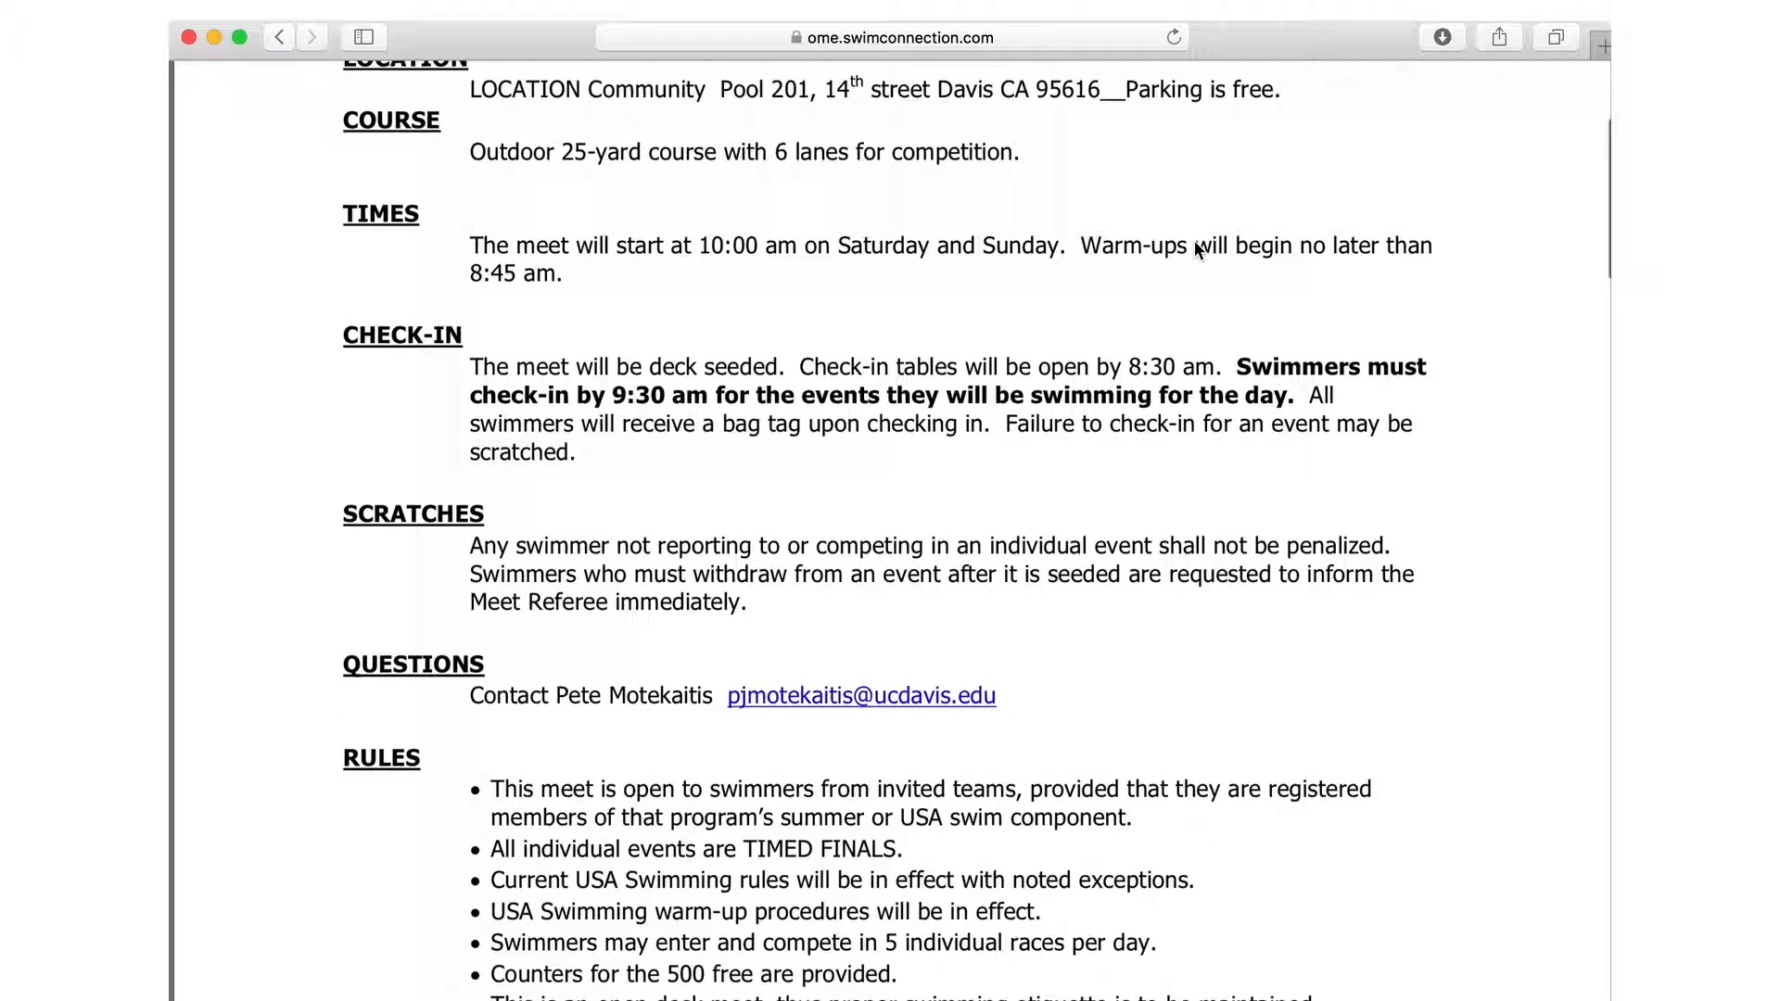
scroll(1527, 369, "down", 5)
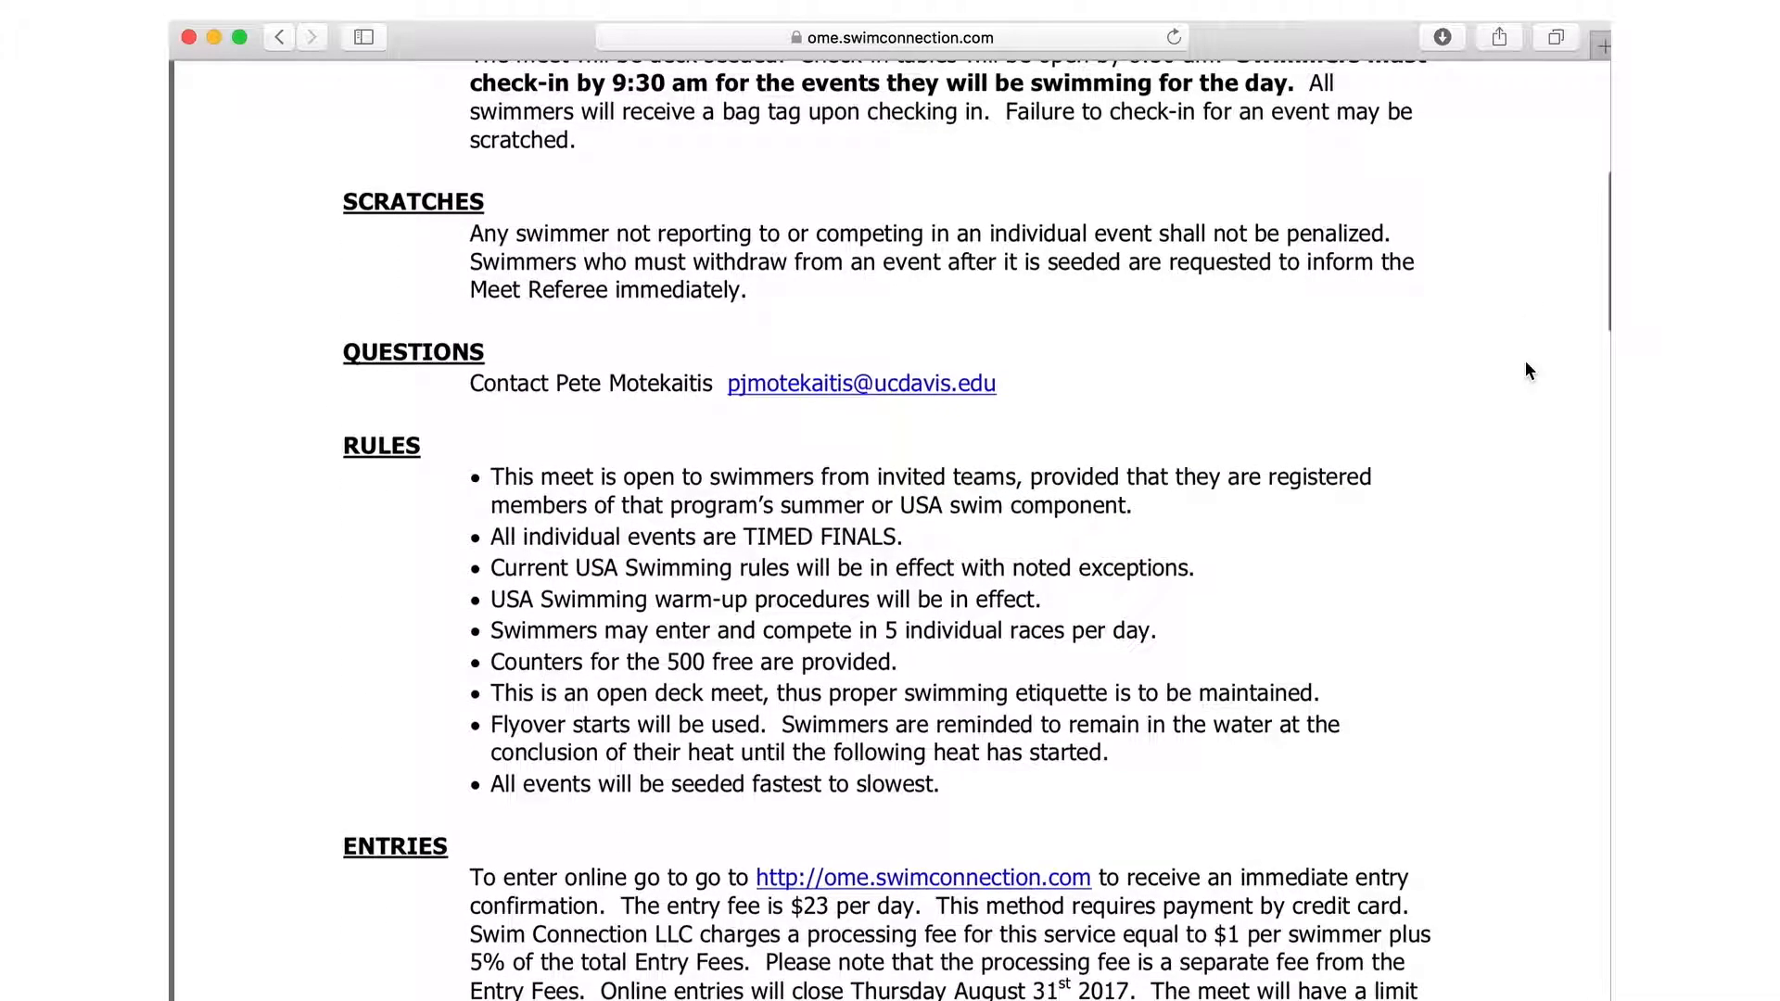
scroll(1448, 595, "down", 20)
scroll(1449, 598, "down", 14)
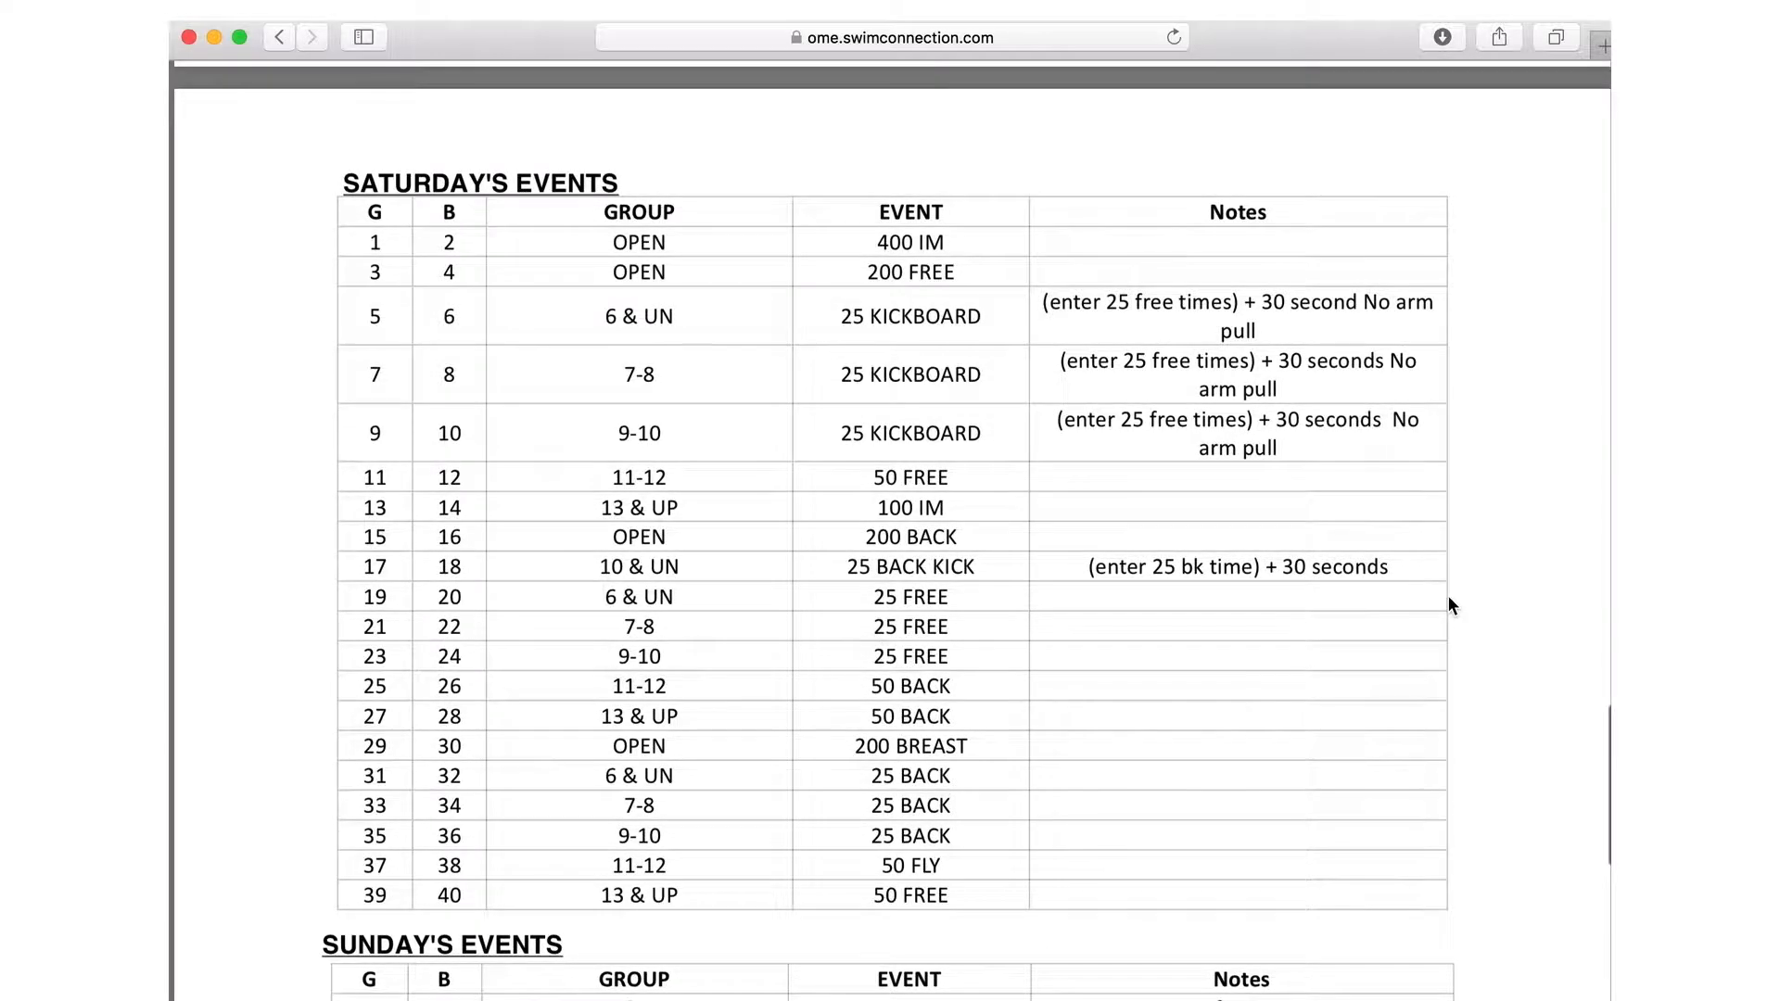
scroll(1449, 605, "down", 15)
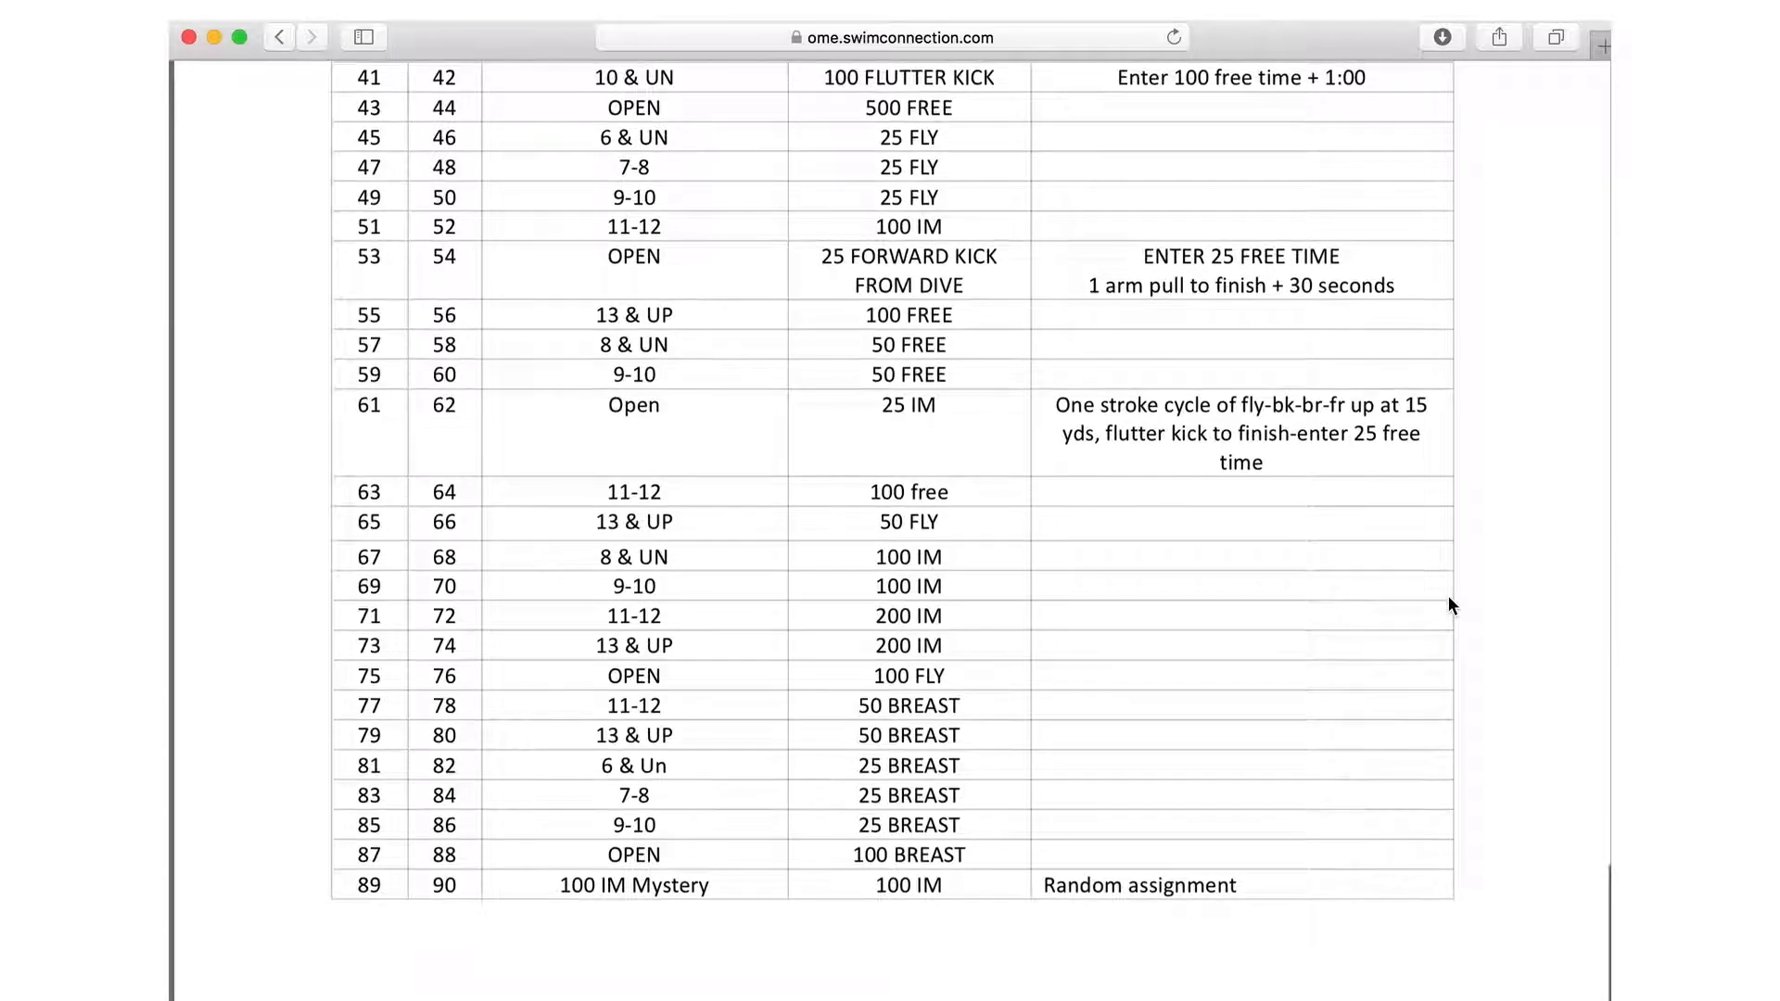
scroll(1447, 596, "up", 5)
scroll(1448, 597, "up", 20)
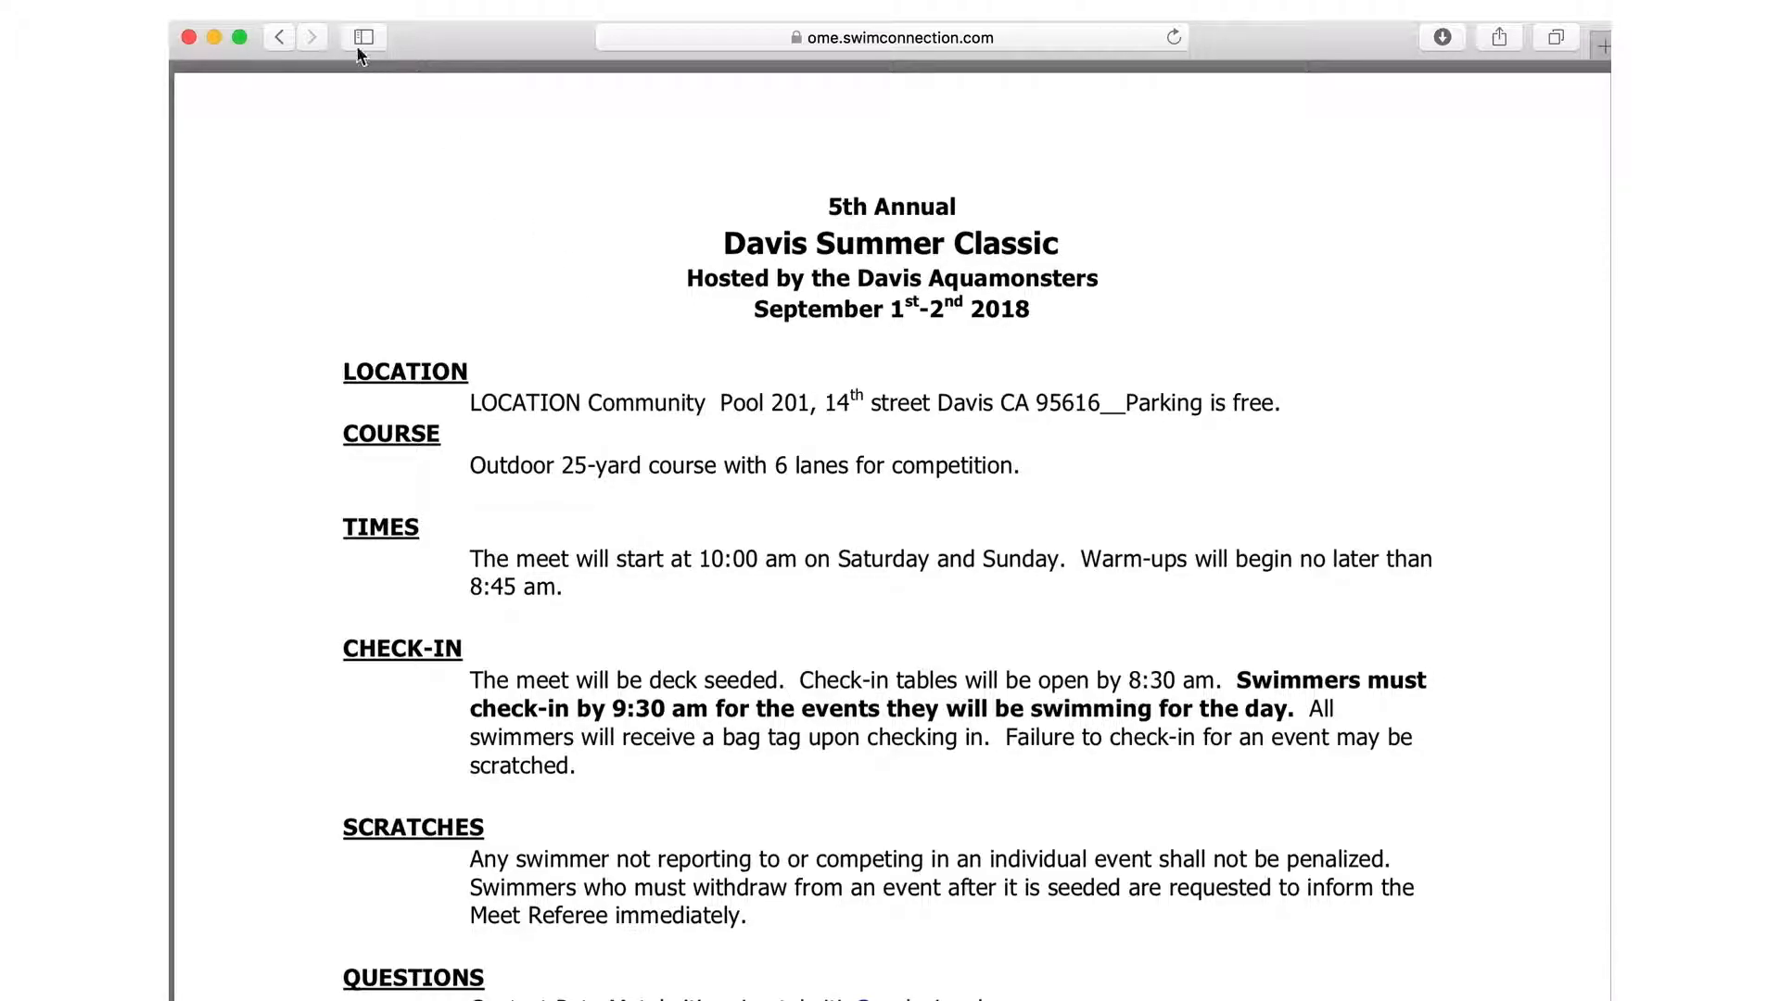
left_click(279, 37)
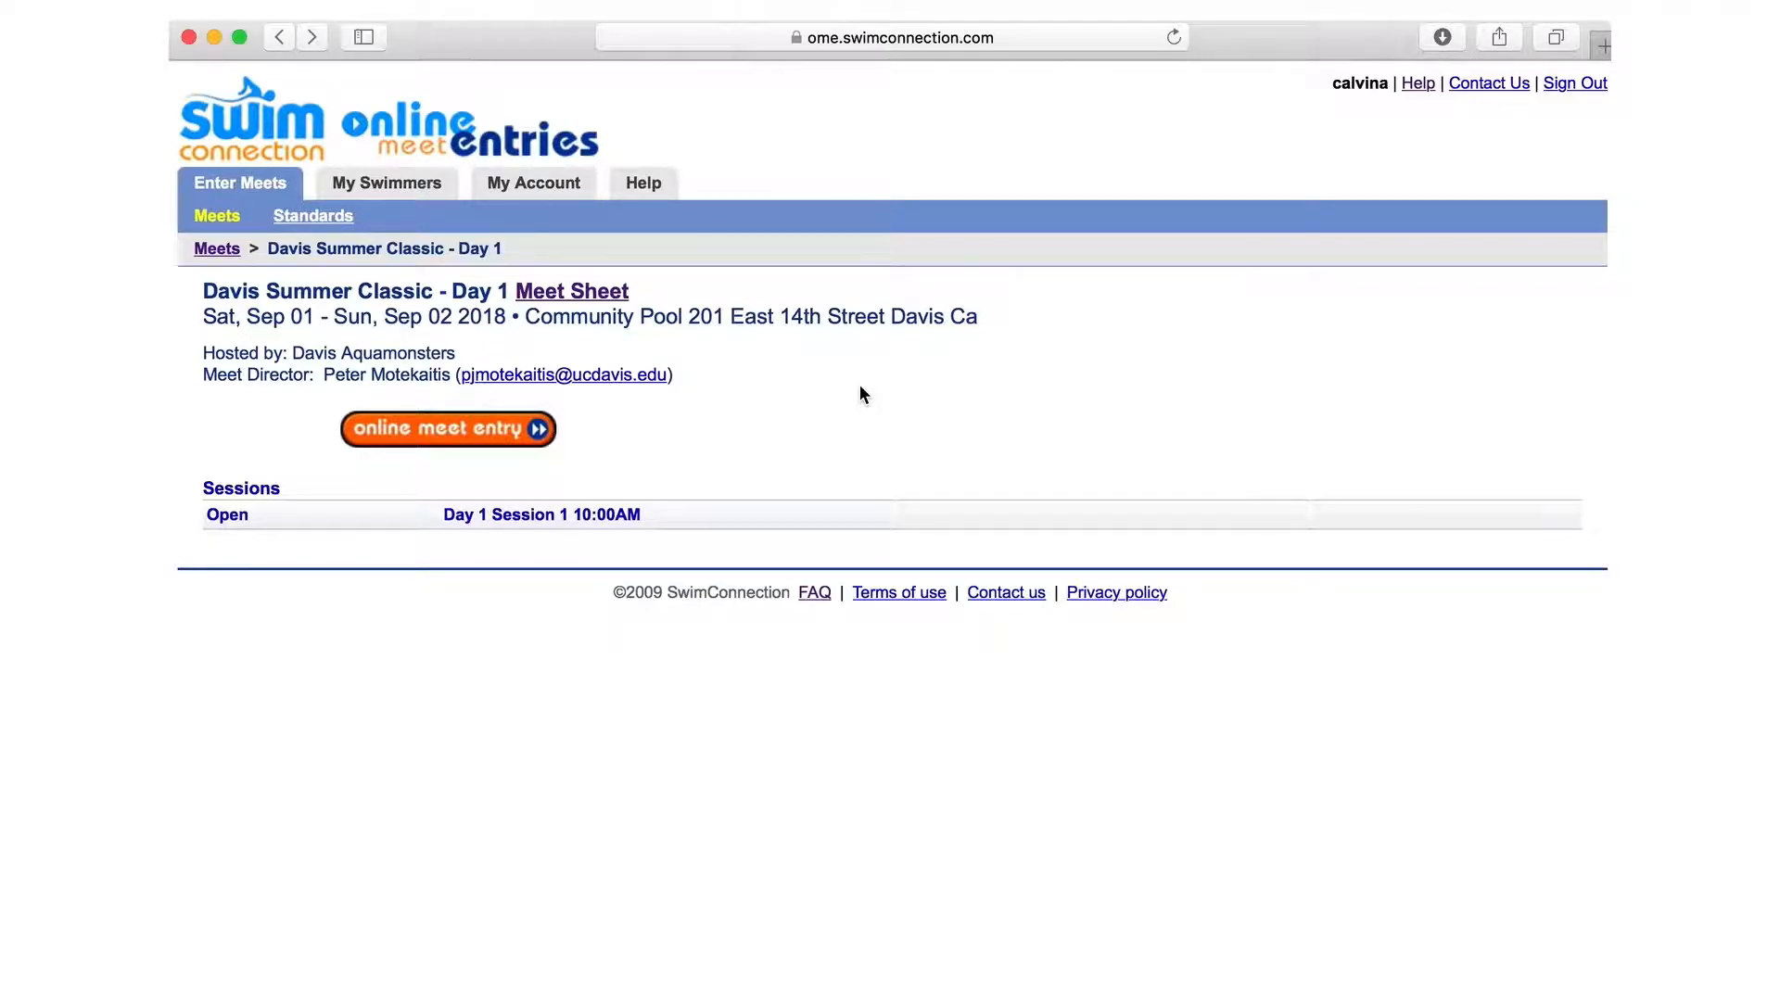
- Start an online meet entry for the 15-year-old male swimmer, fill the 400 IM with the recorded best time of 4:48.92, and save it
left_click(464, 445)
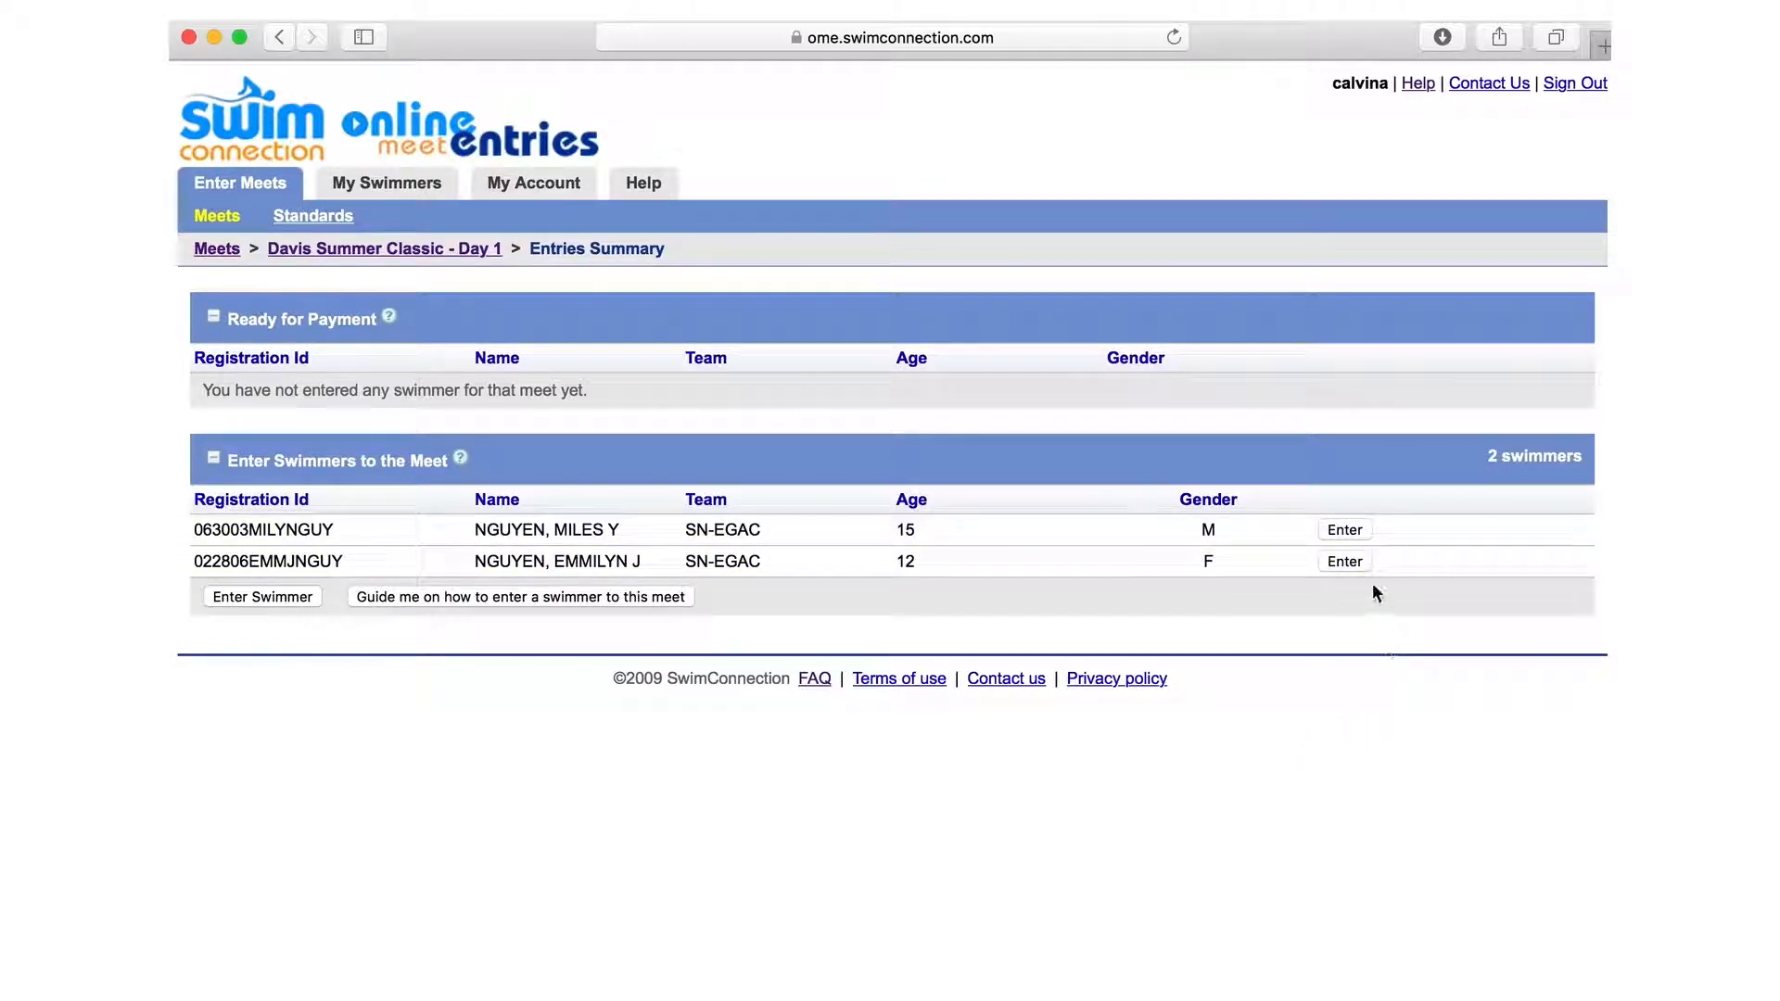
left_click(1357, 532)
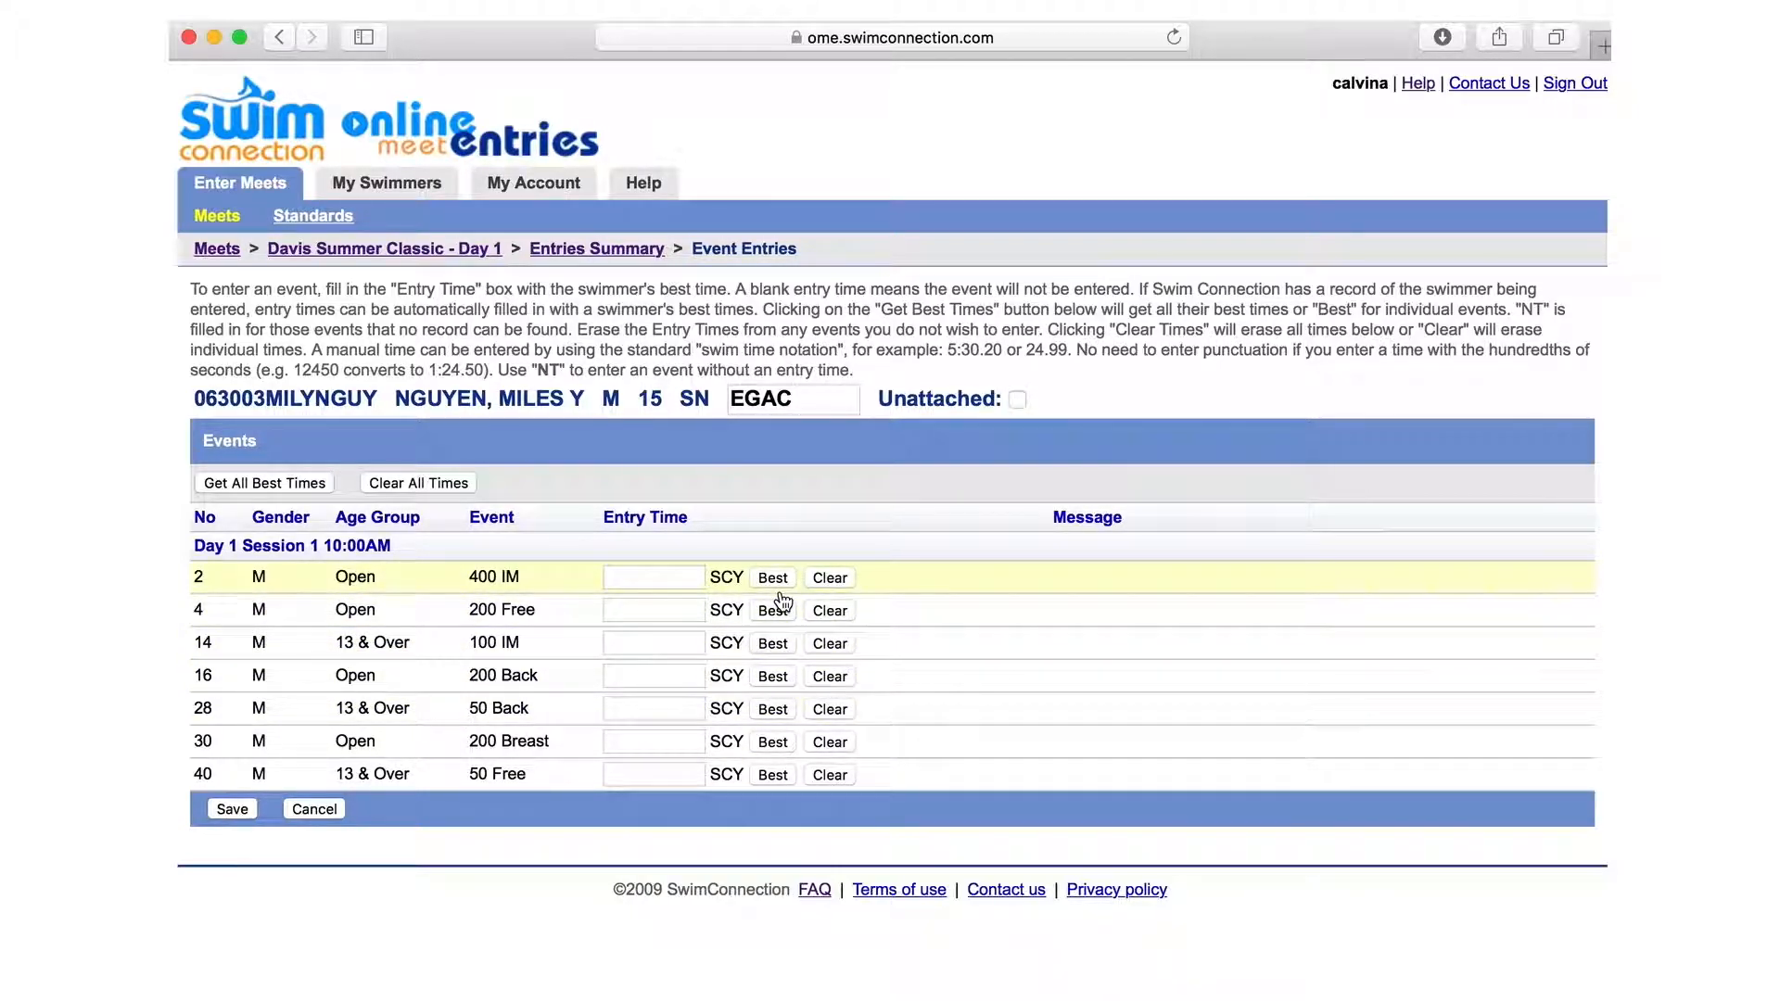
left_click(634, 579)
left_click(772, 578)
left_click_drag(682, 577, 556, 576)
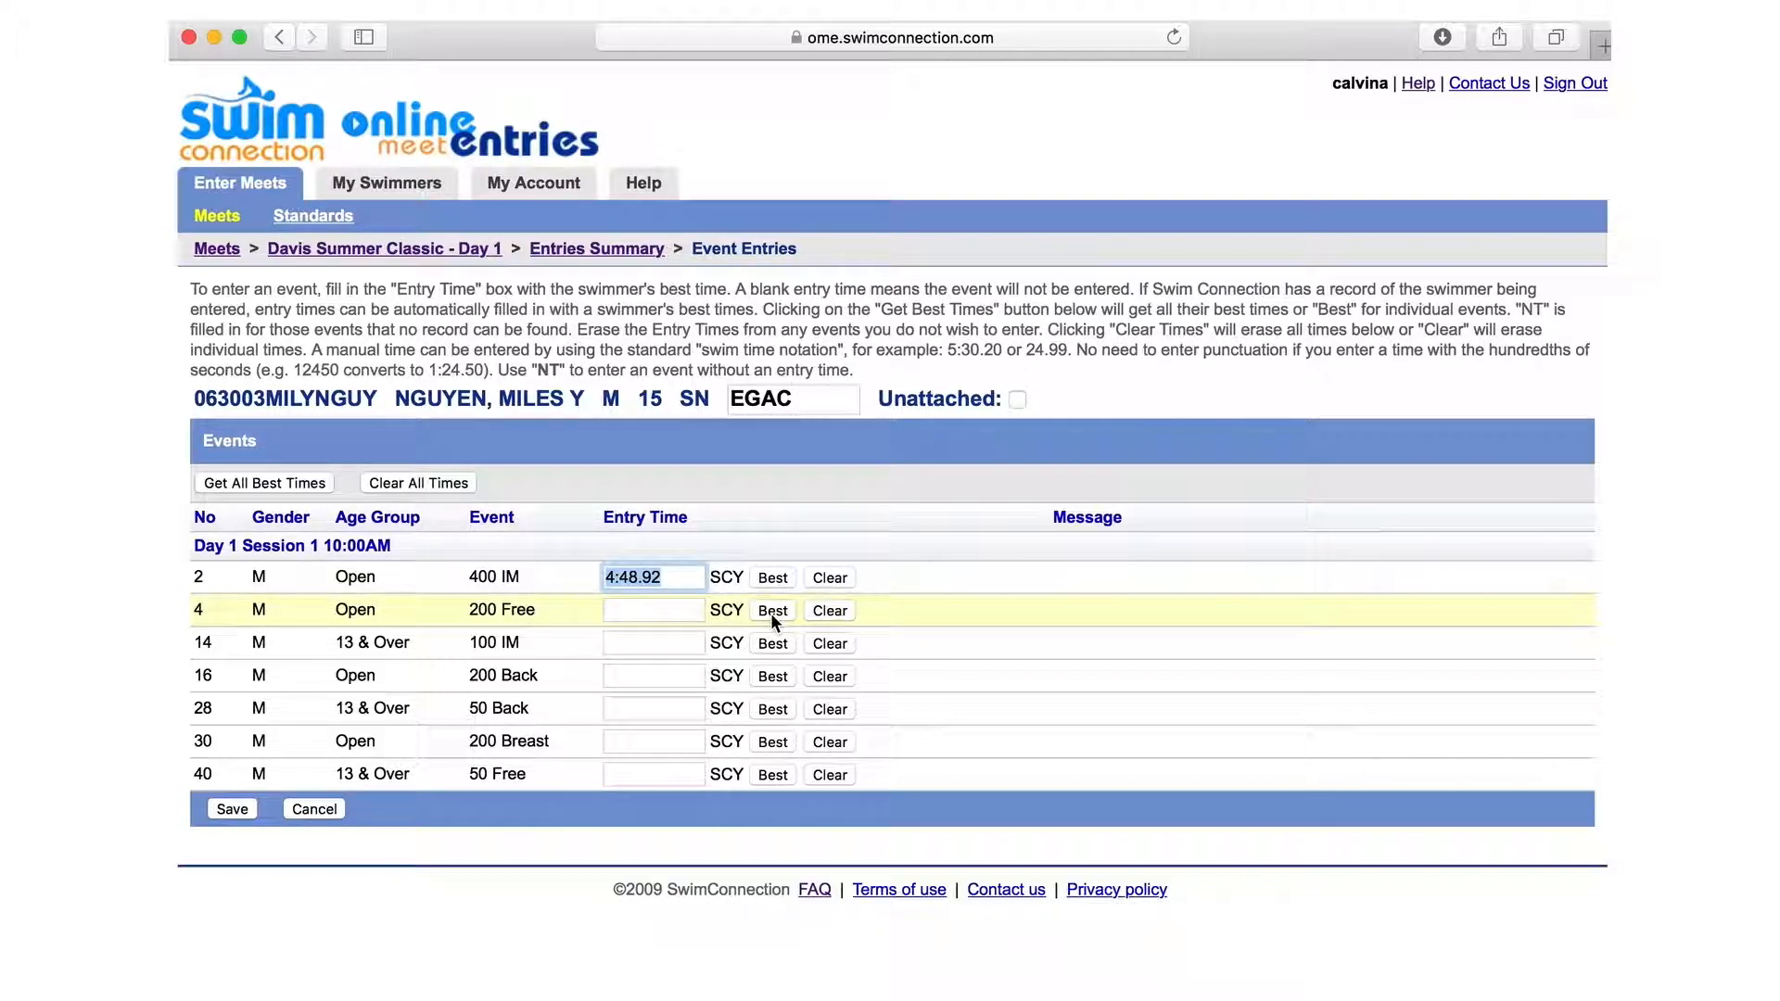
left_click(661, 608)
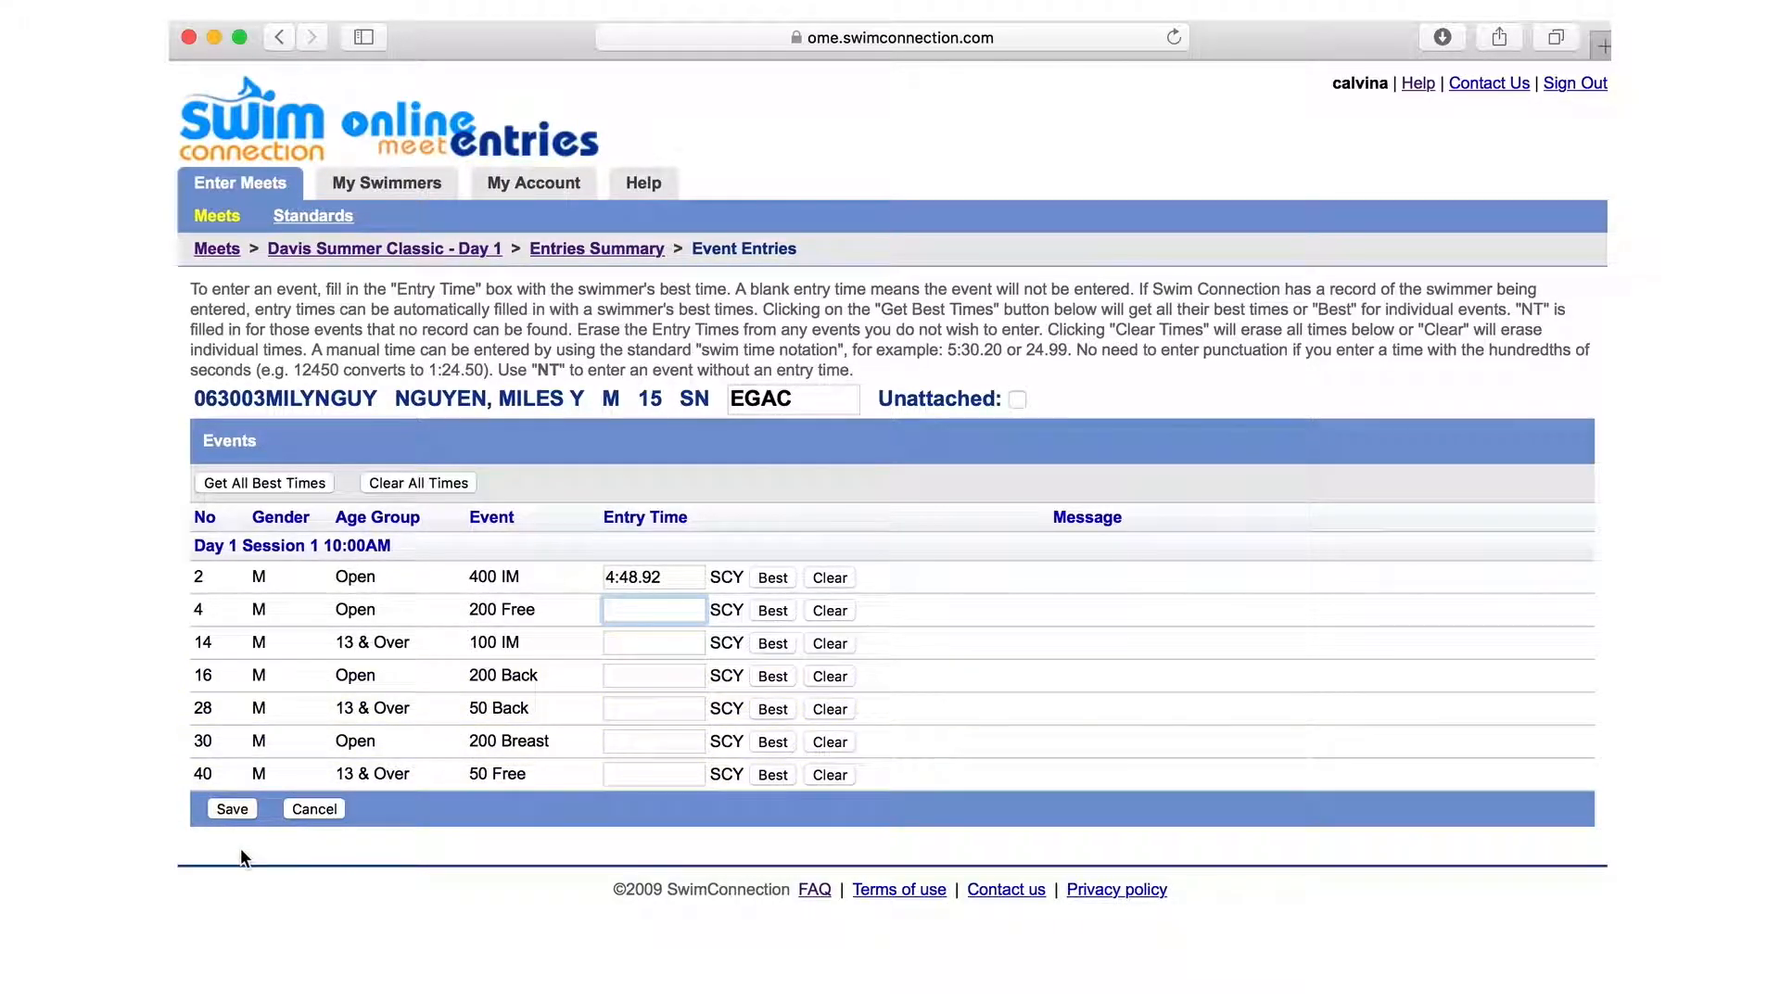
left_click(225, 810)
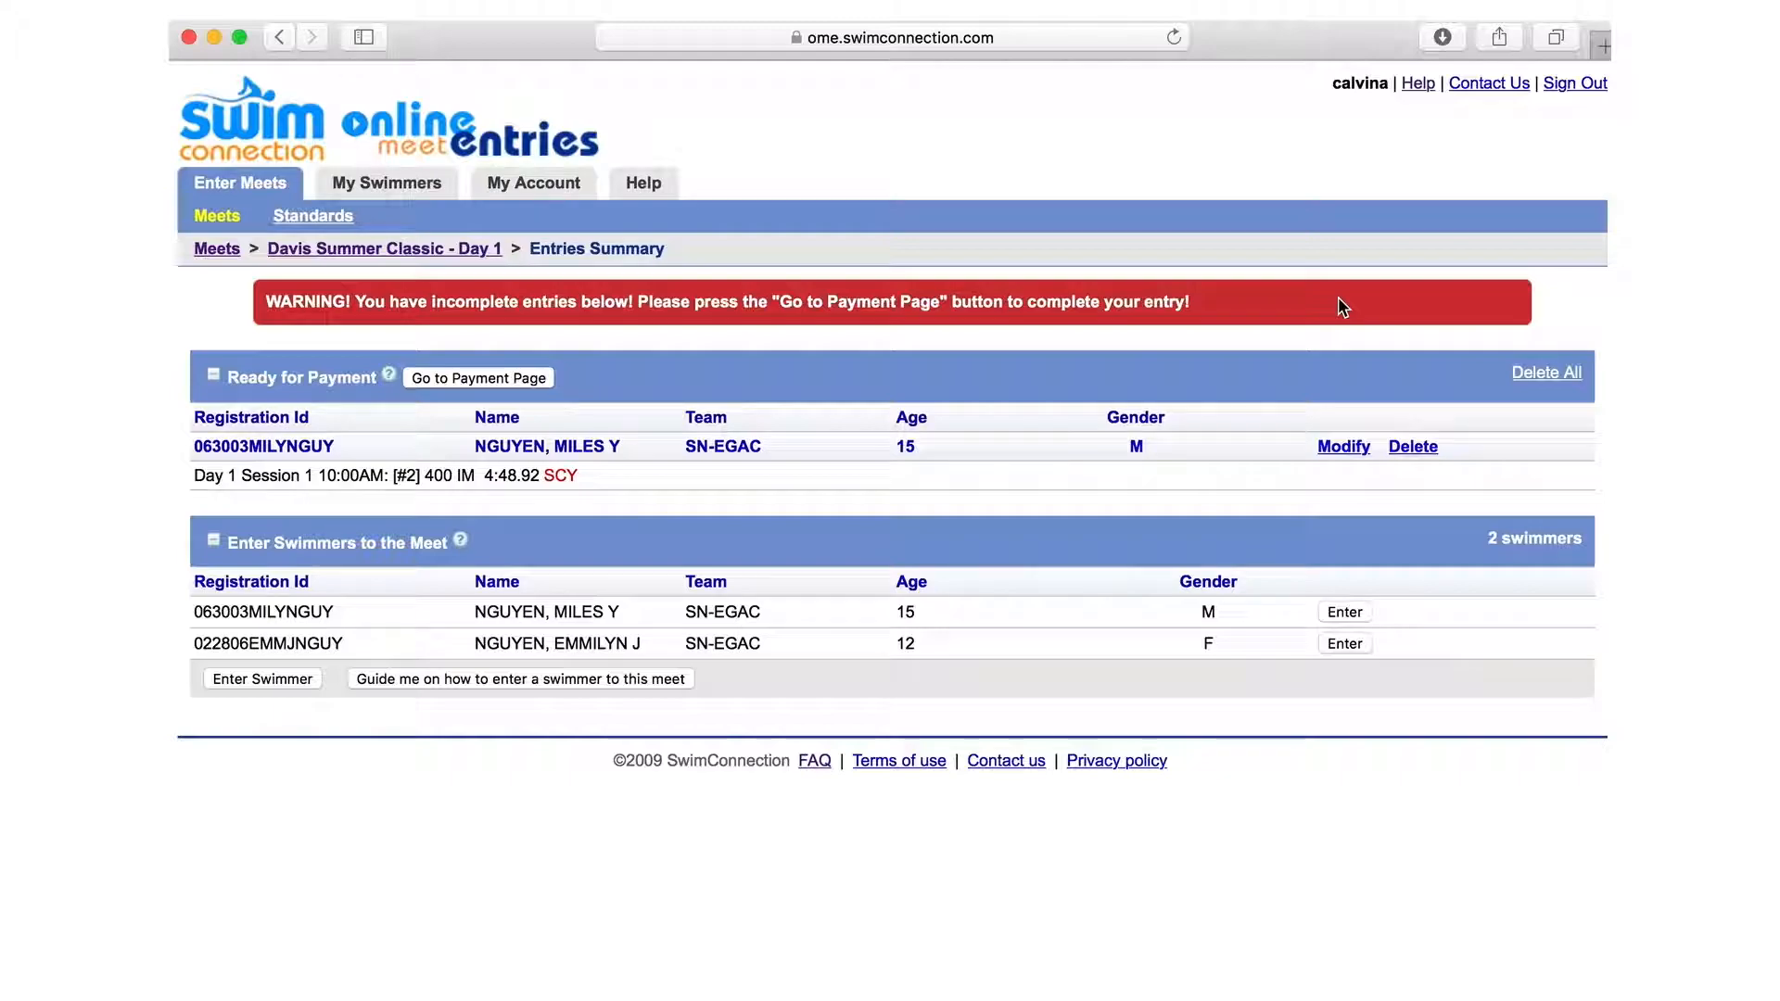
- Proceed to payment for the saved meet entry and agree to the meet's terms and conditions
left_click(504, 379)
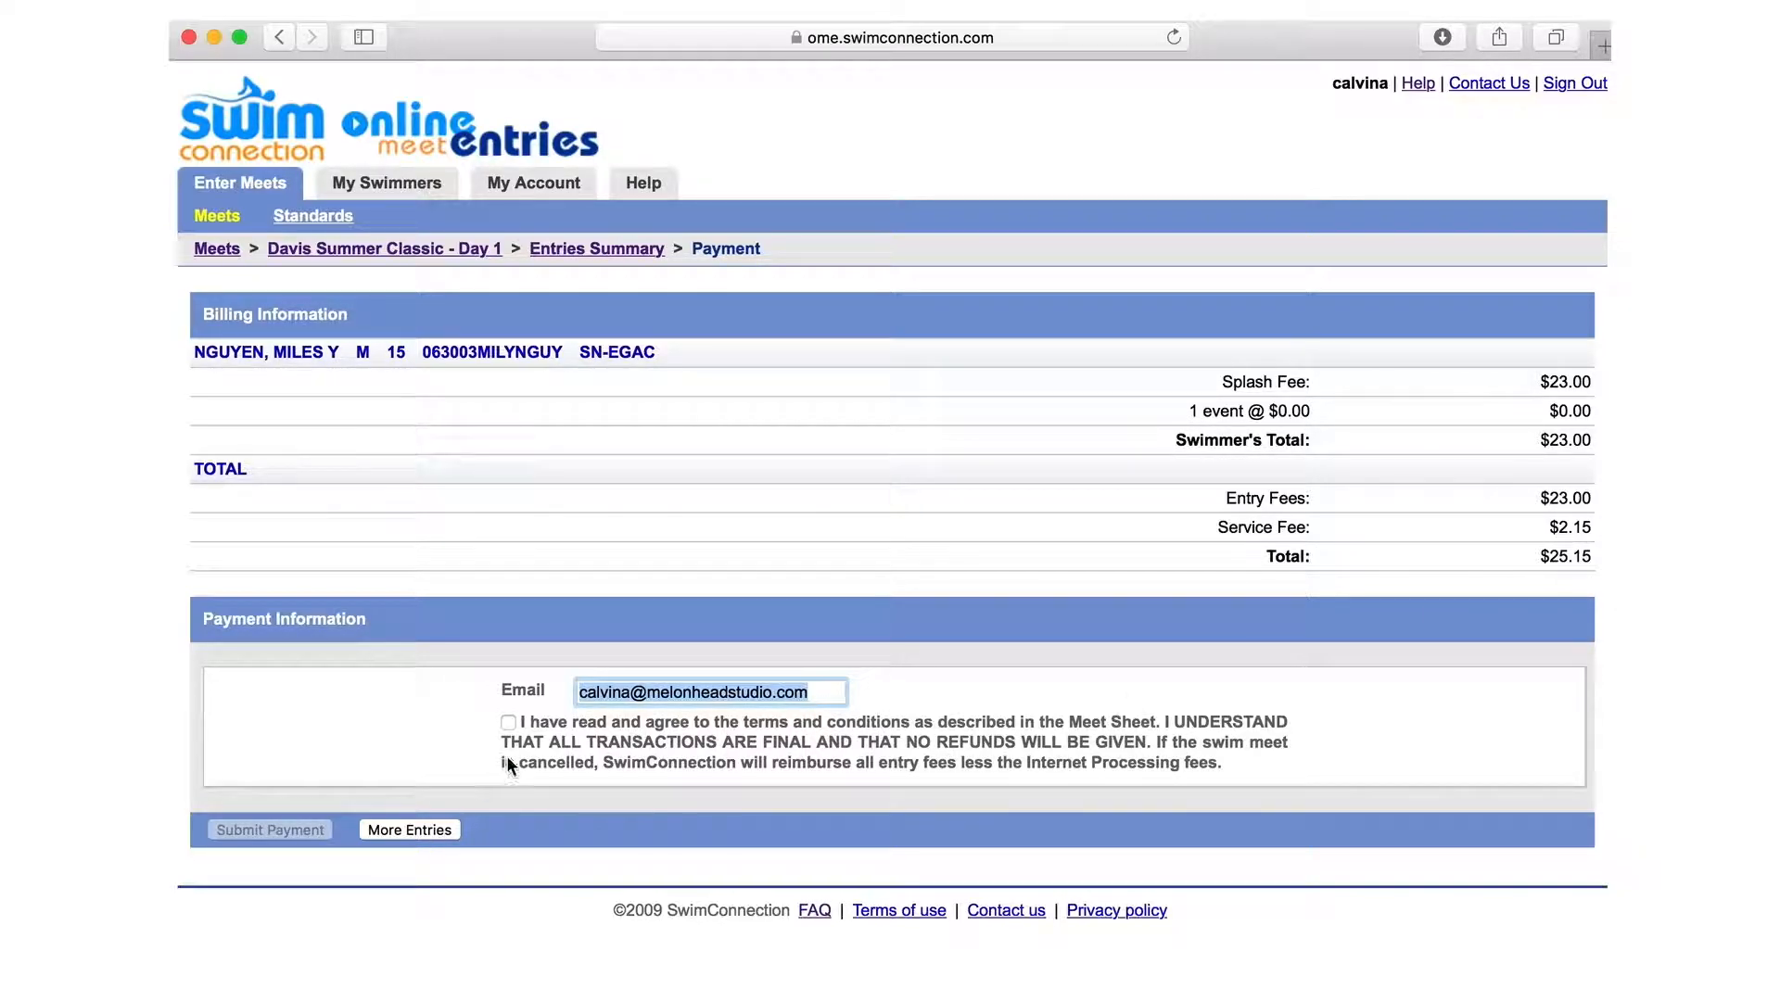
left_click(508, 723)
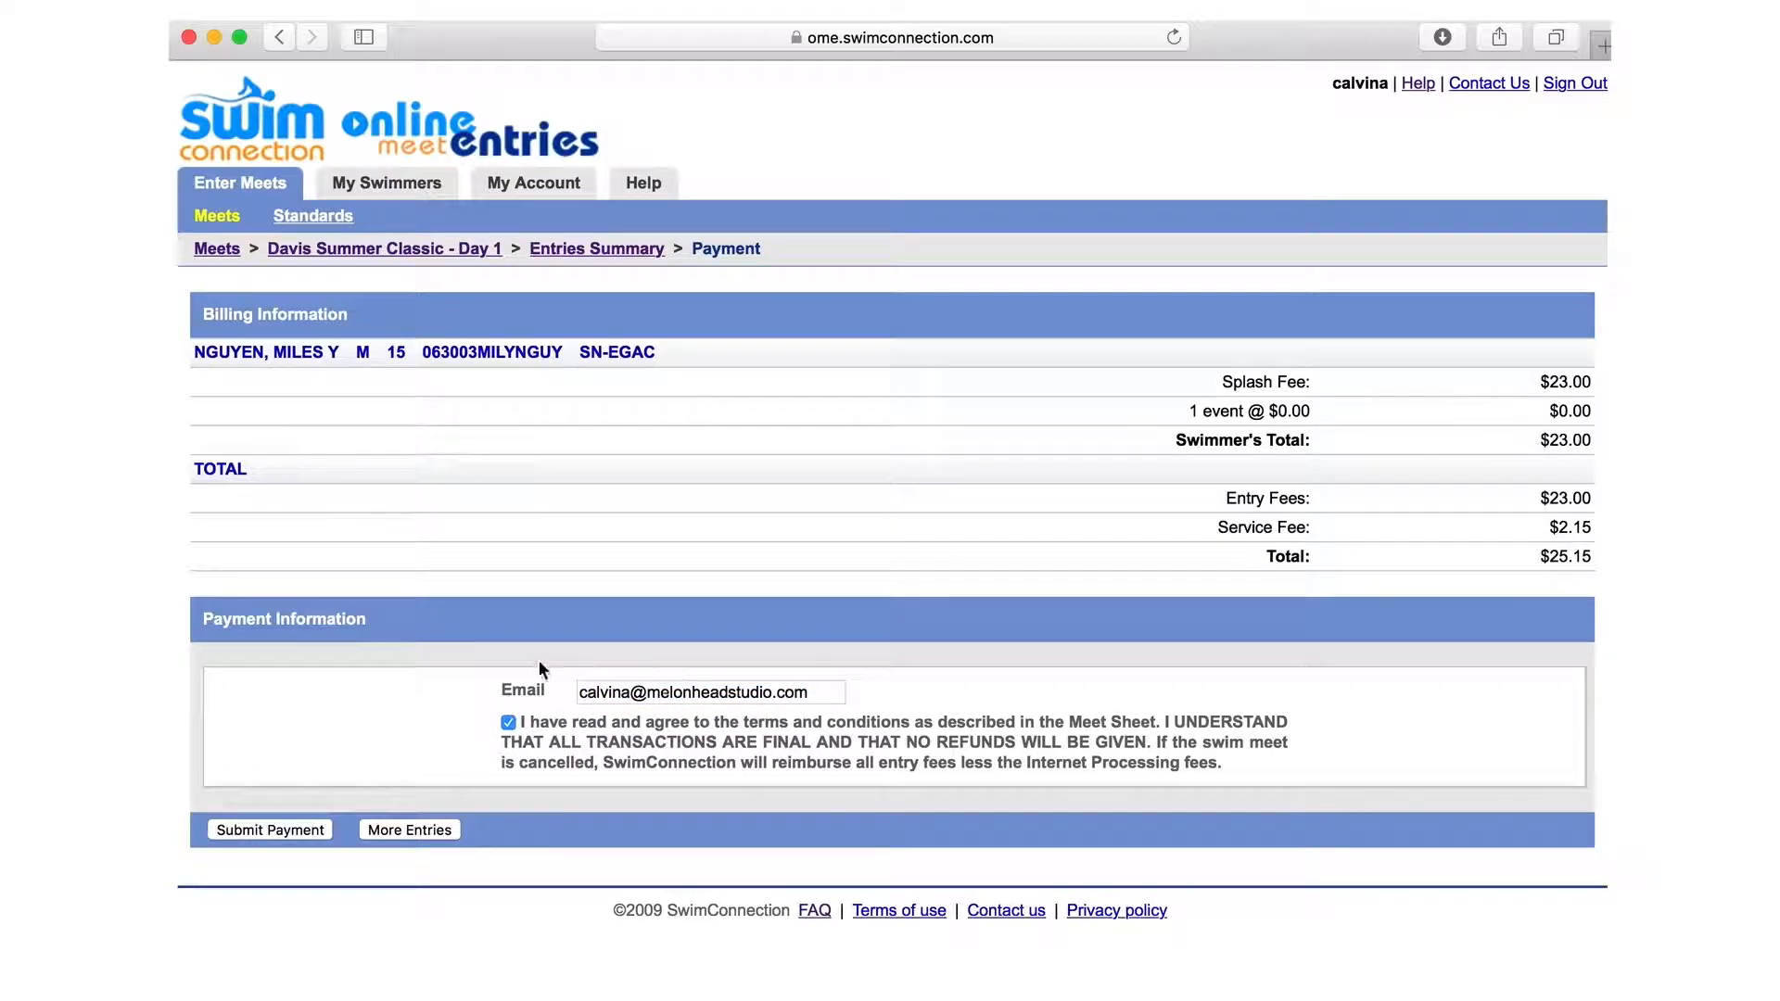